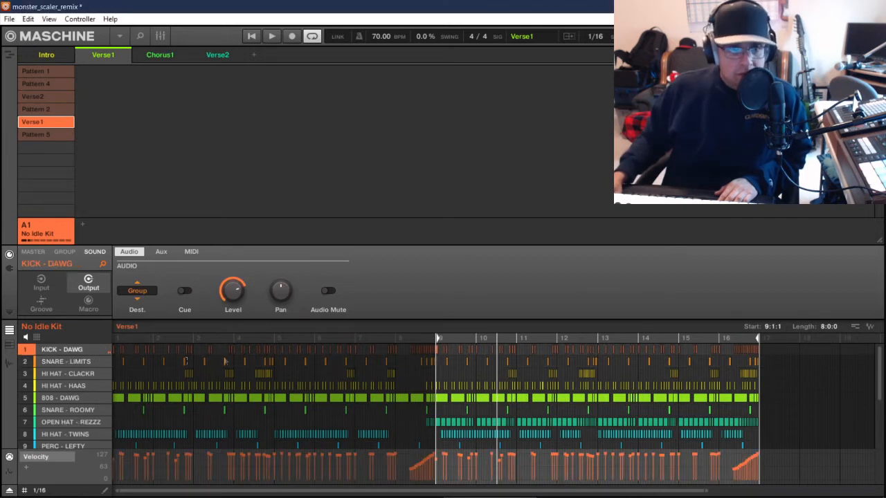
Select HI HAT - CLACKR, play the Verse1 pattern and enlarge the pattern editor until all 16 sounds fit
left_click(64, 374)
key("space")
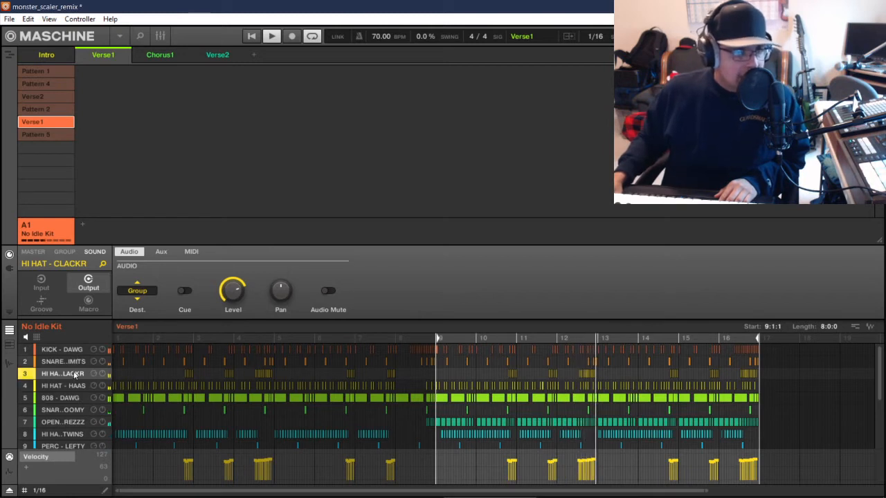
scroll(79, 384, "down", 1)
scroll(79, 393, "down", 4)
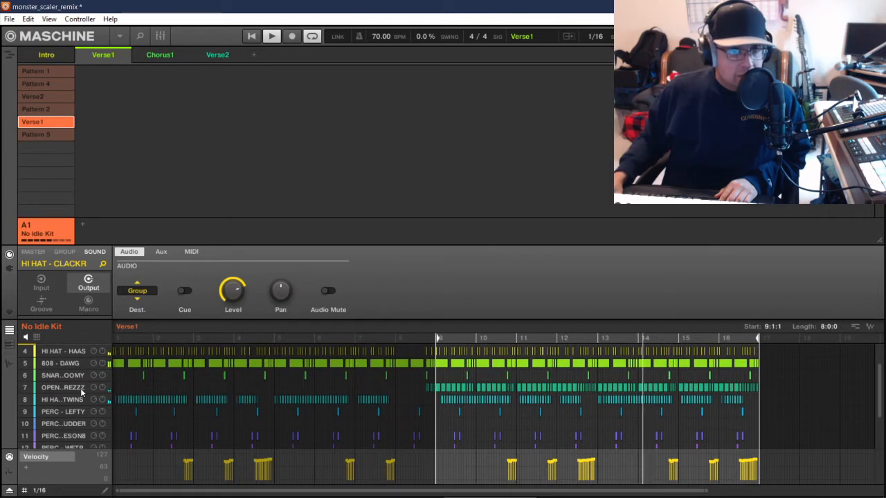
scroll(81, 392, "up", 3)
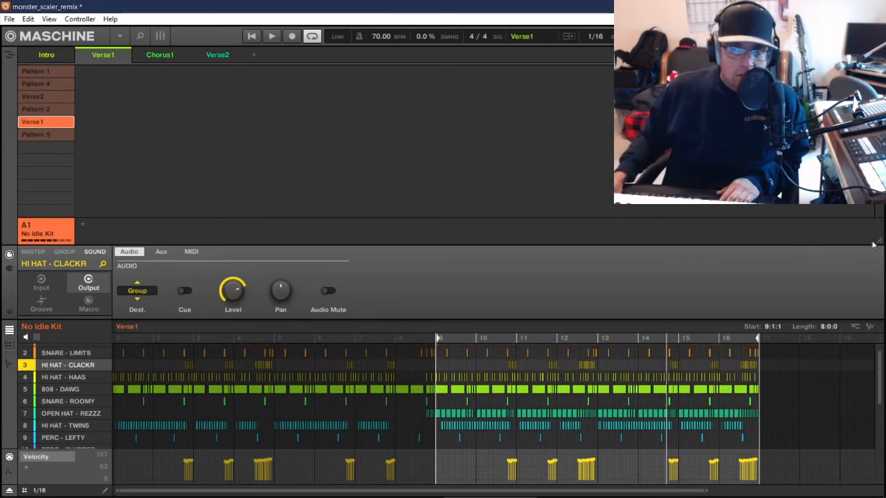
left_click_drag(876, 240, 877, 130)
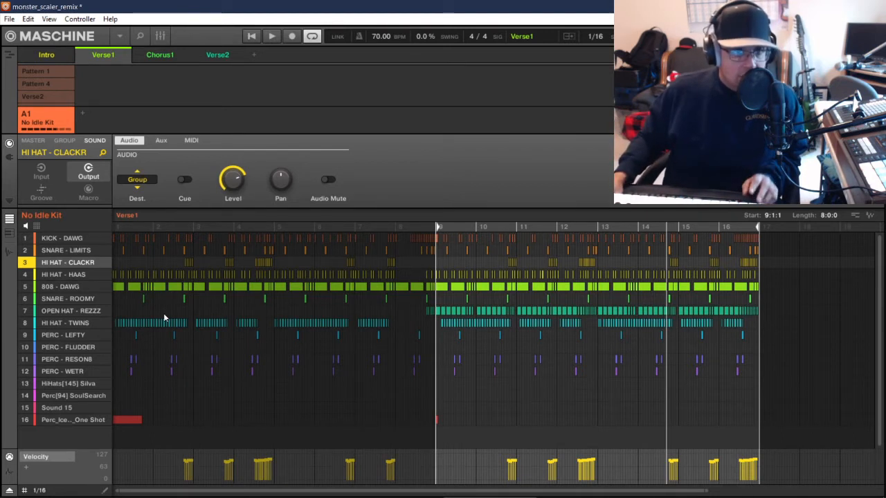
Solo the OPEN HAT - REZZZ sound and focus the pattern editor on its notes from bar 9 onward
left_click(63, 275)
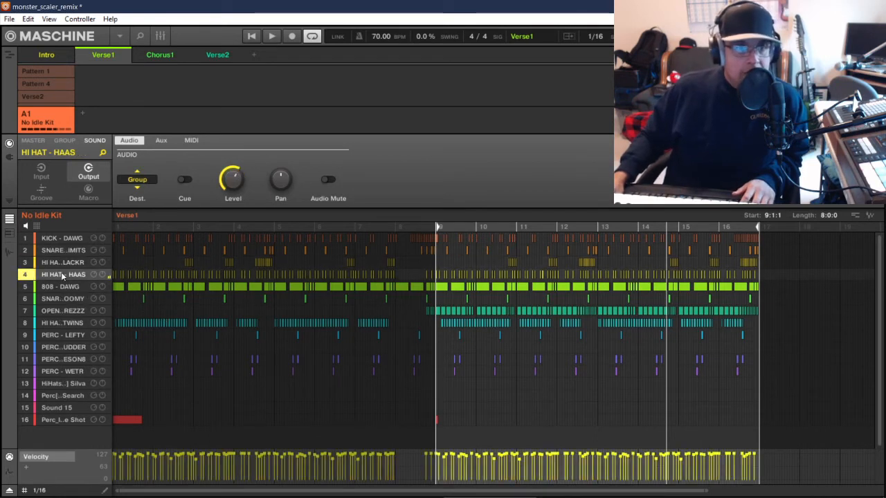
left_click(62, 311)
right_click(31, 314)
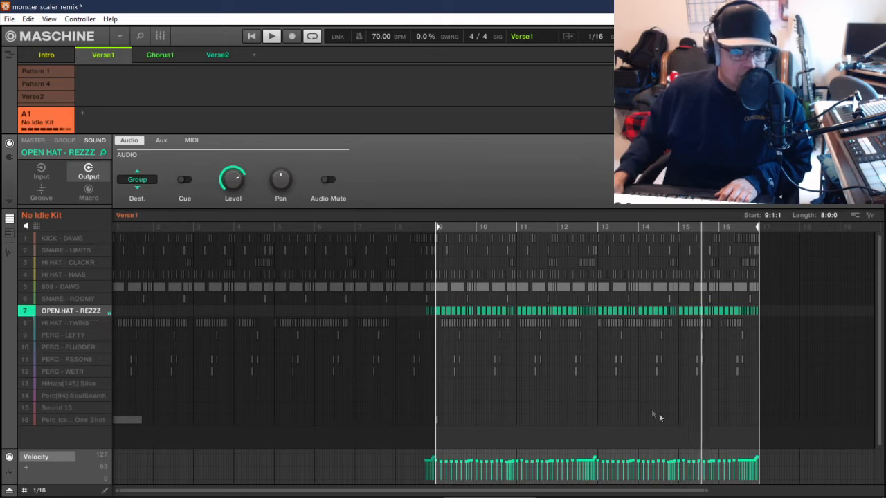
left_click_drag(703, 493, 470, 493)
left_click_drag(417, 492, 458, 493)
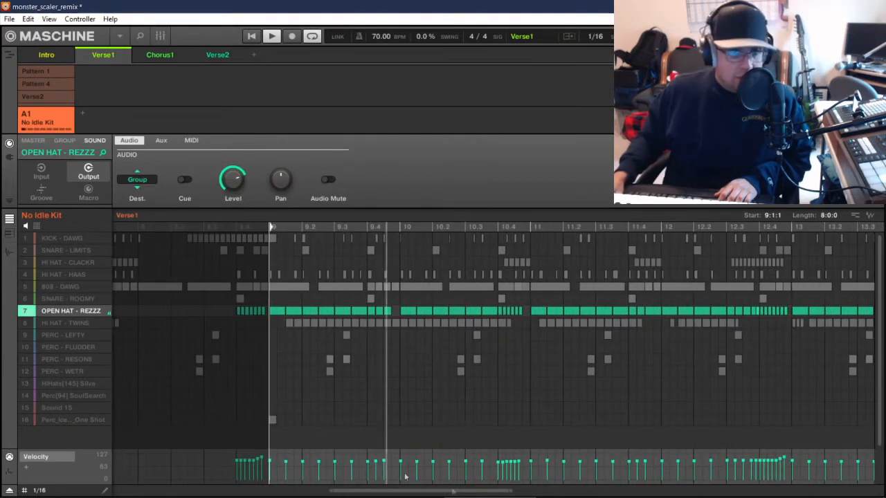
Set the step grid to 1/128 and nudge the selected OPEN HAT - REZZZ notes in bars 9 to 11 slightly later
left_click(40, 490)
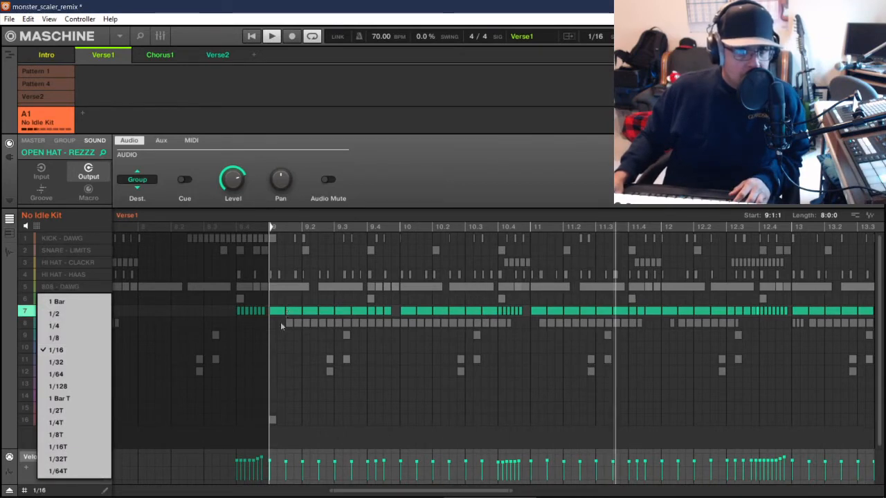
left_click(319, 300)
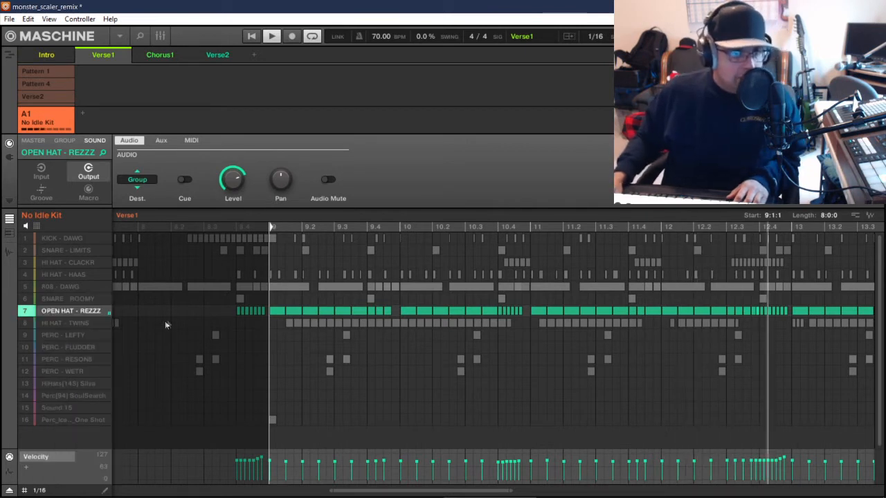
left_click_drag(278, 305, 661, 297)
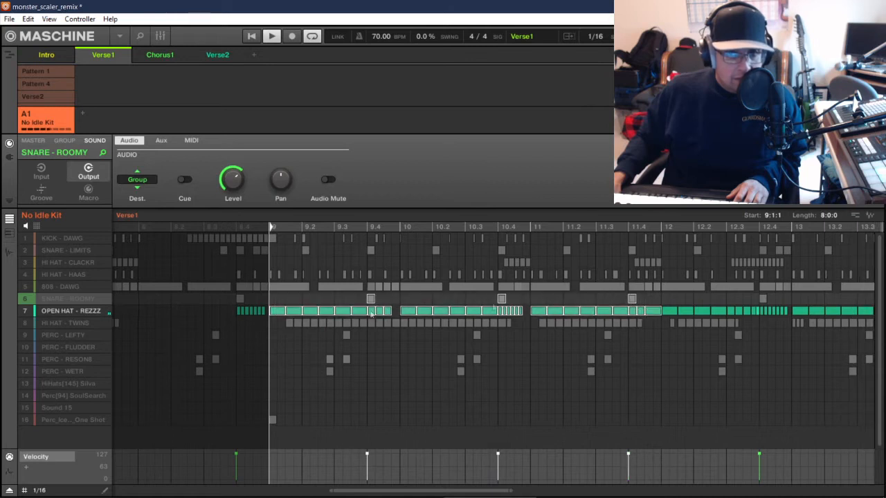
left_click(40, 491)
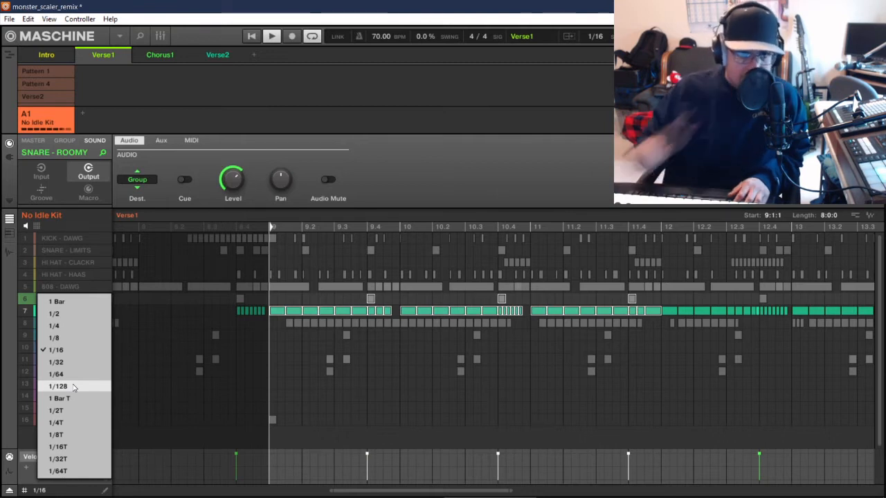
left_click(383, 150)
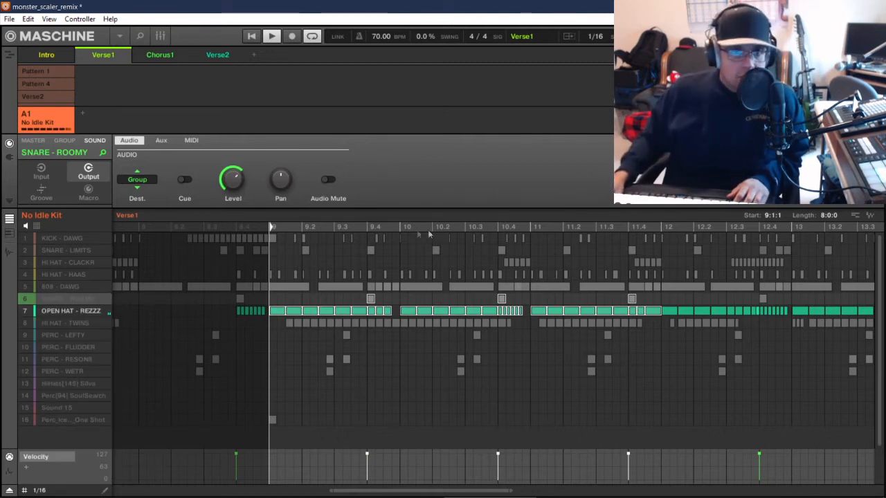
left_click_drag(509, 492, 400, 490)
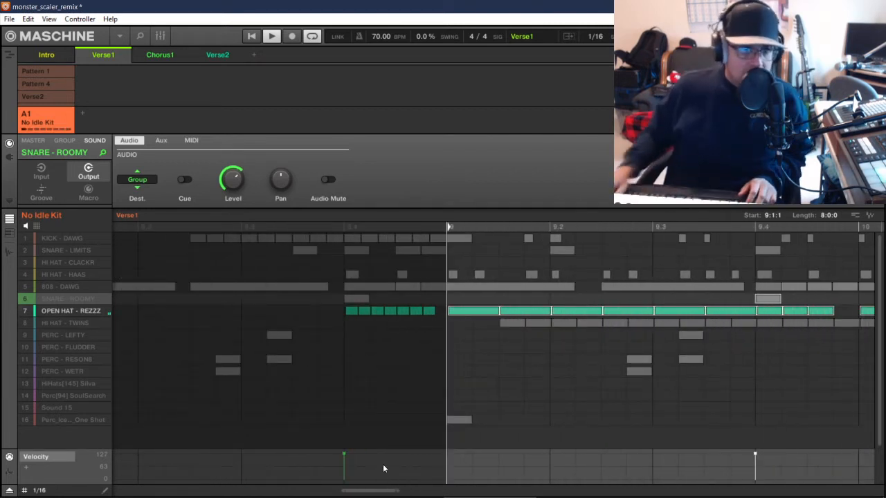
left_click(39, 490)
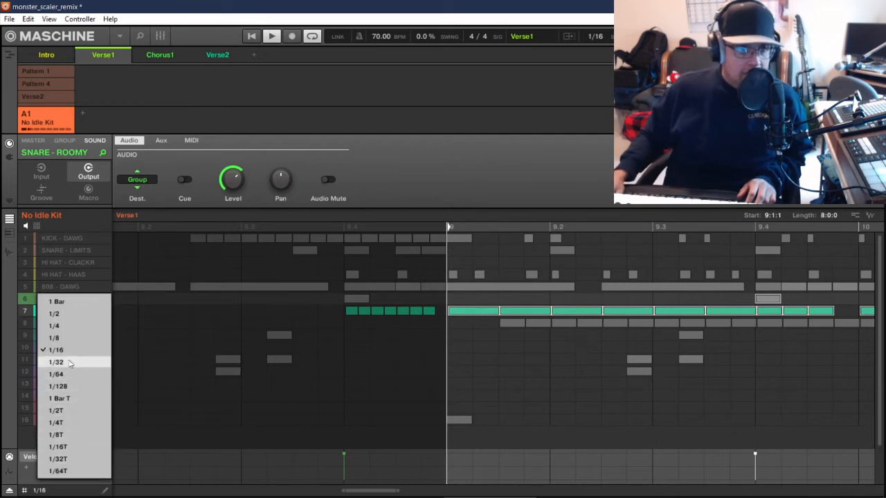
left_click(62, 491)
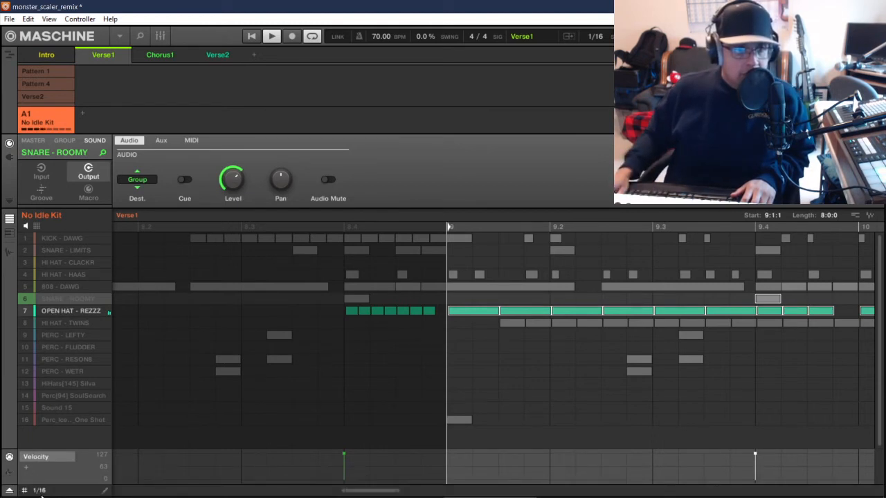
left_click(39, 490)
left_click(66, 383)
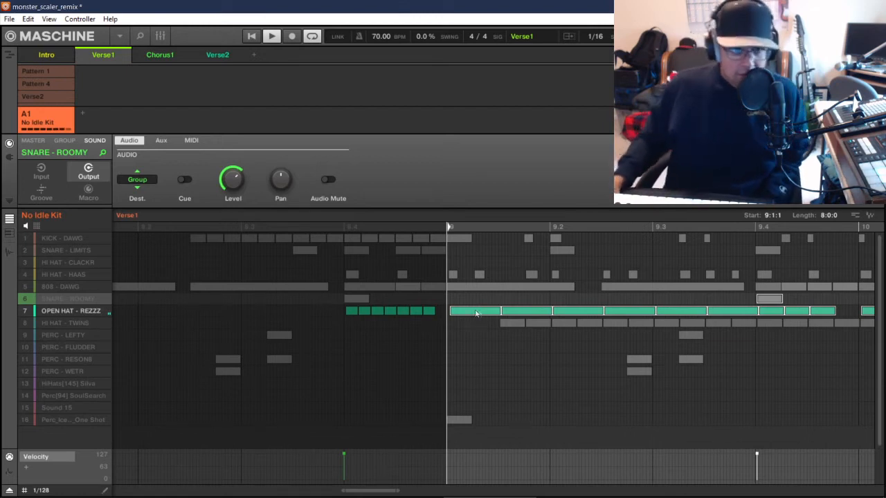
Bring HI HAT - TWINS, HI HAT - HAAS and HI HAT - CLACKR back in to hear them with the open hat
left_click(54, 324)
left_click(25, 324)
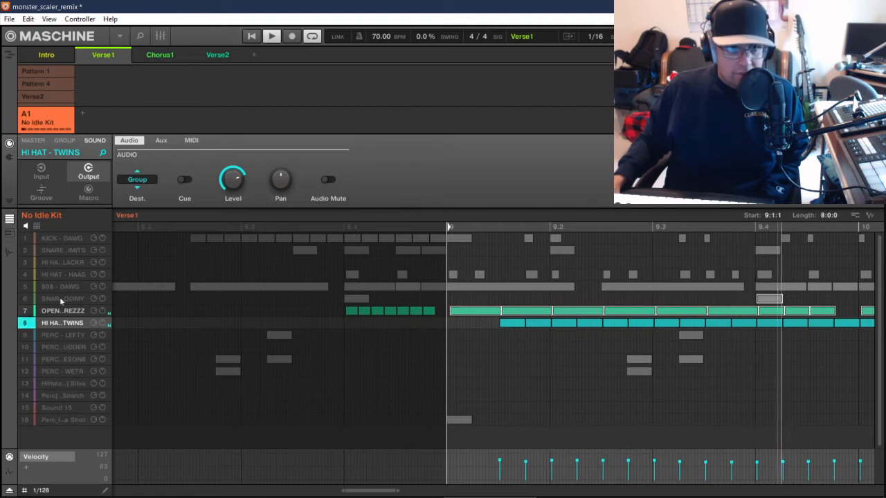
left_click(26, 271)
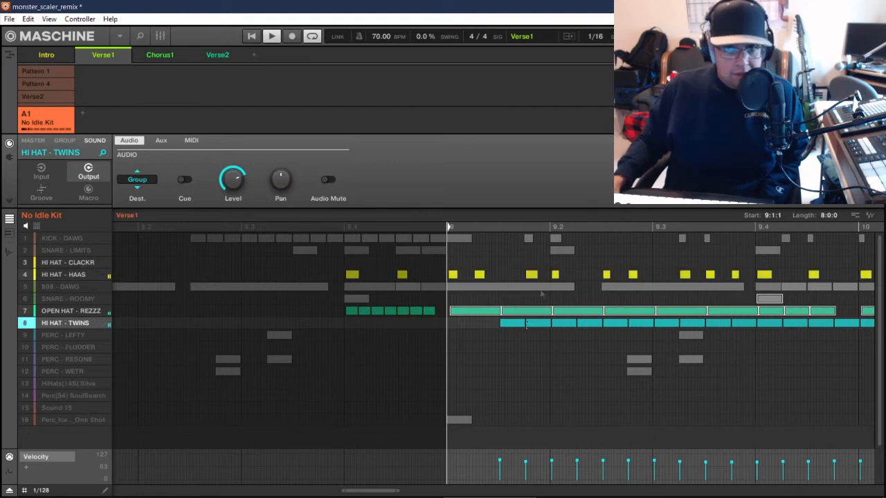
left_click_drag(397, 490, 367, 491)
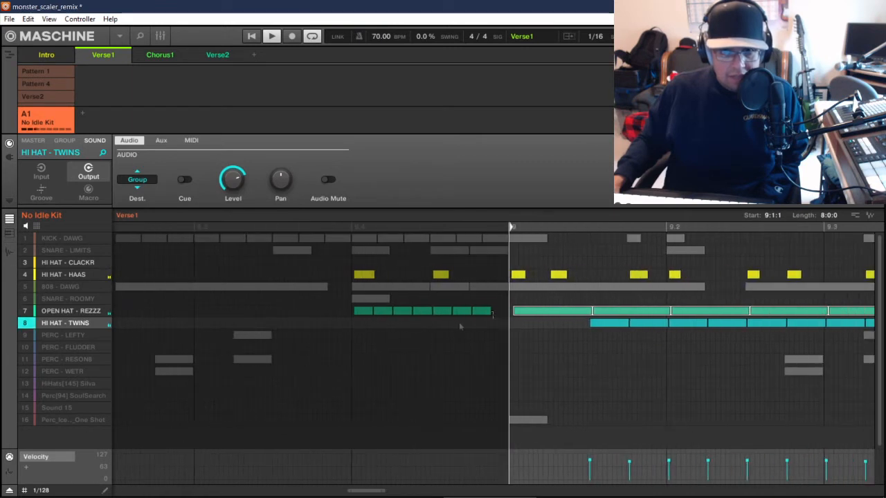
Solo OPEN HAT - REZZZ again, clear the note selection and listen to the sound on its own
left_click(52, 314)
right_click(26, 312)
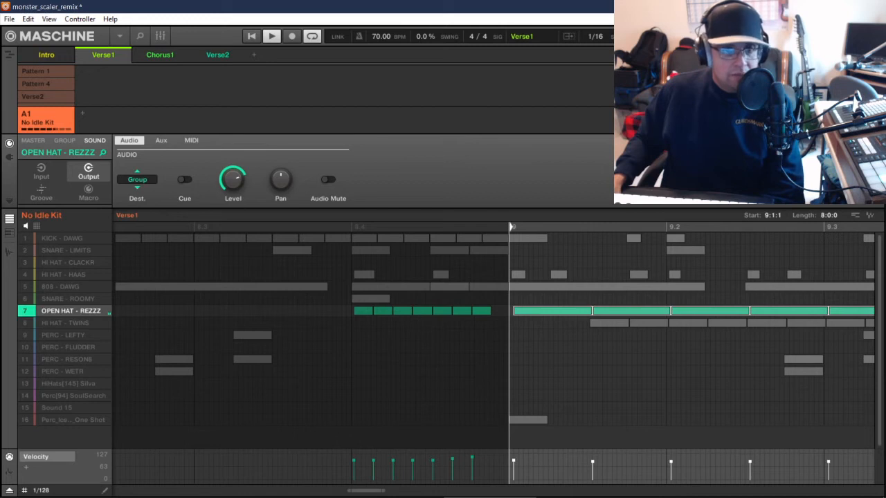
left_click_drag(380, 489, 460, 482)
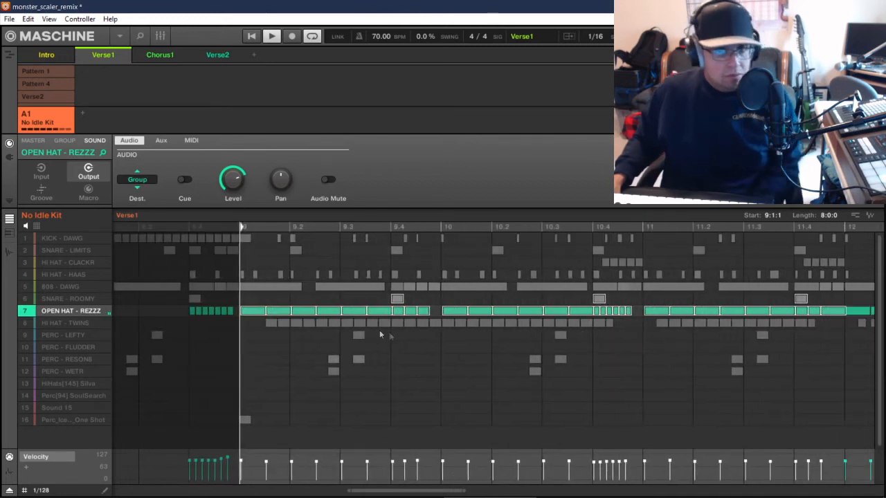
left_click(346, 299)
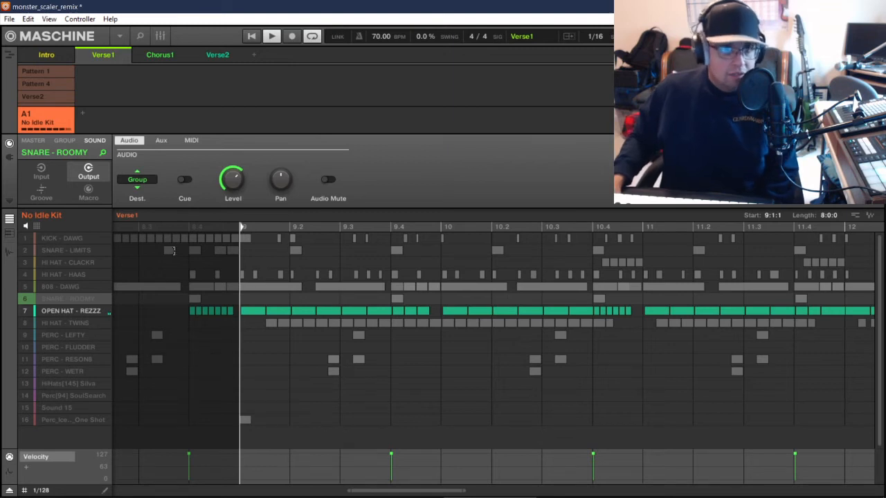
left_click(70, 313)
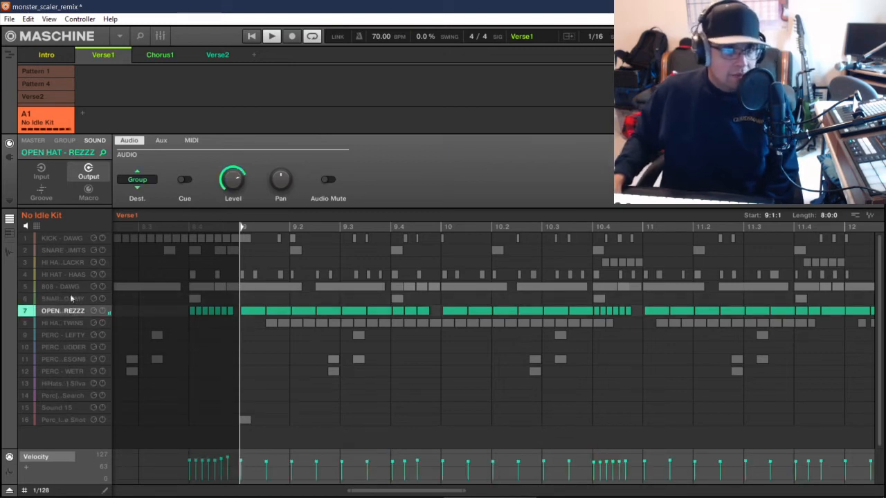
key("space")
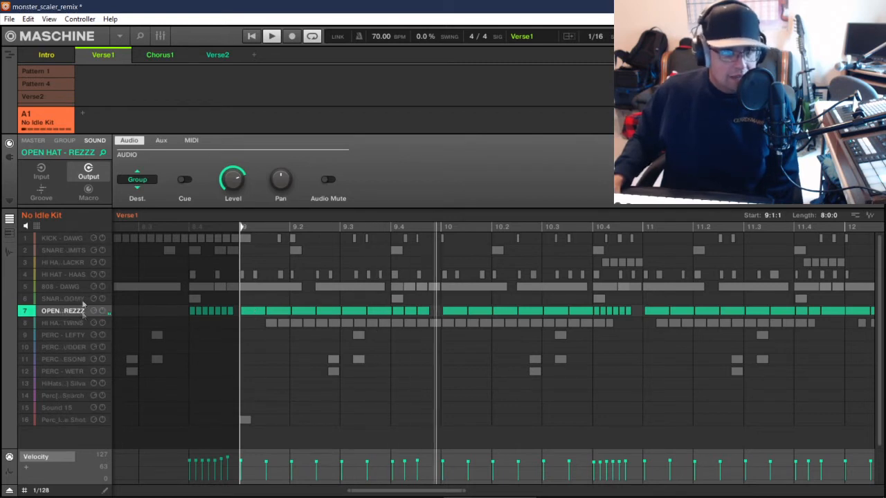
Open the LFO settings of the OPEN HAT - REZZZ sampler and examine its speed and pitch modulation
left_click(9, 157)
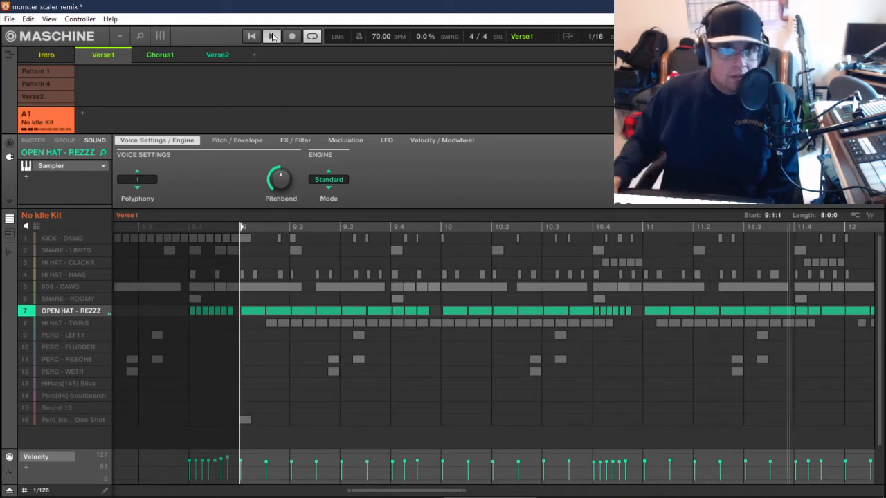
key("space")
left_click(385, 140)
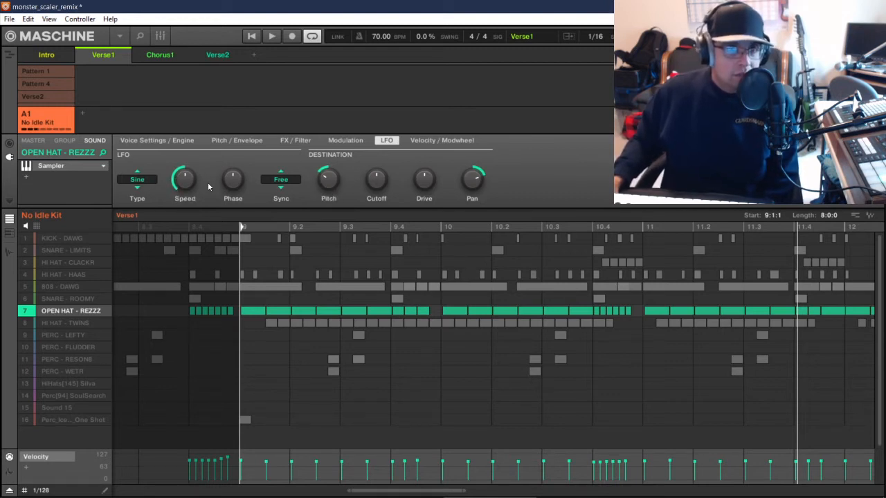
mouse_move(183, 186)
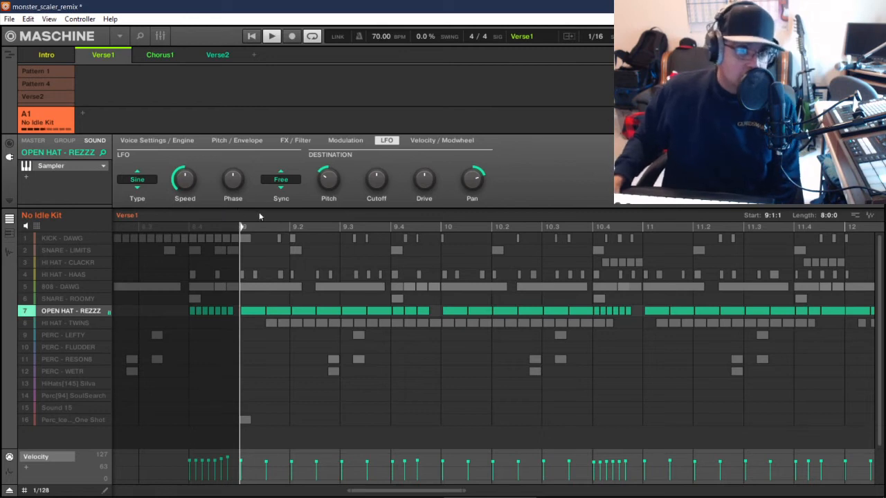
mouse_move(329, 195)
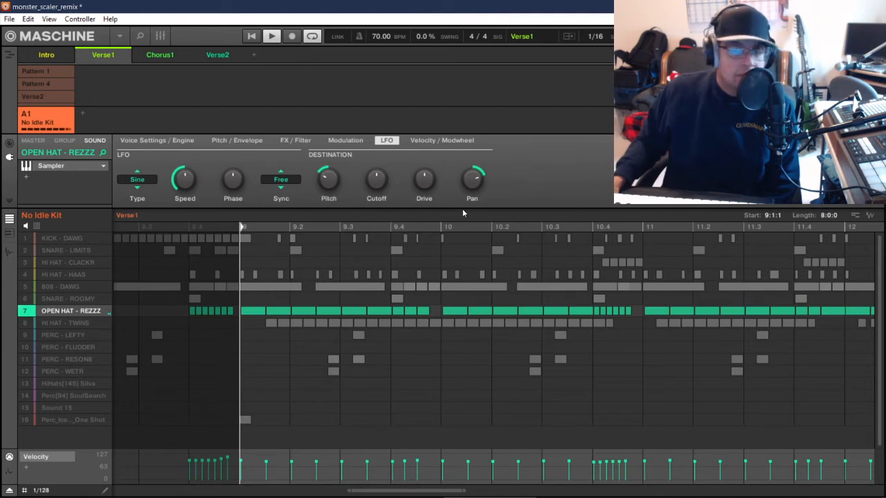
Try the open hat's LFO pan amount at 100 % during playback, and bring it back down
key("space")
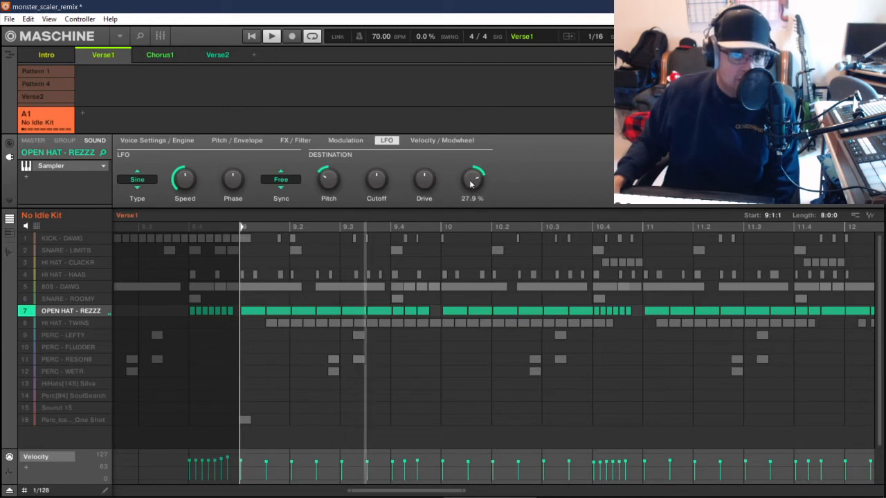
scroll(471, 183, "up", 8)
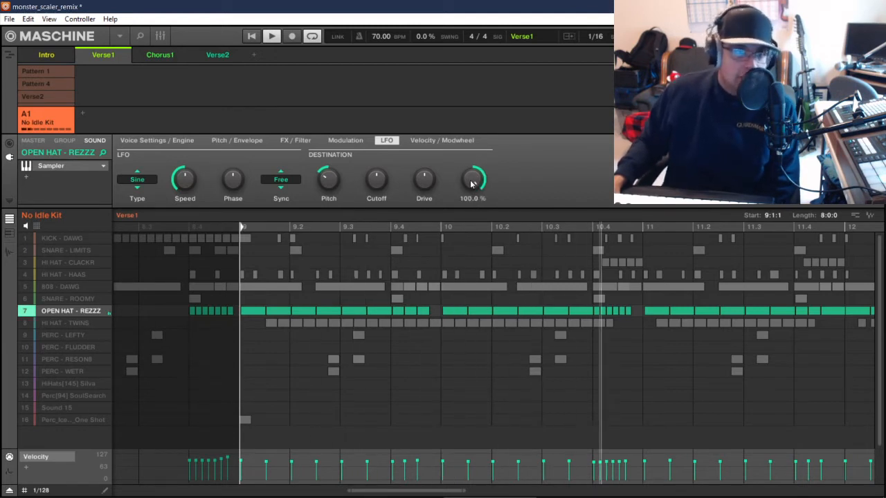
left_click_drag(473, 182, 474, 184)
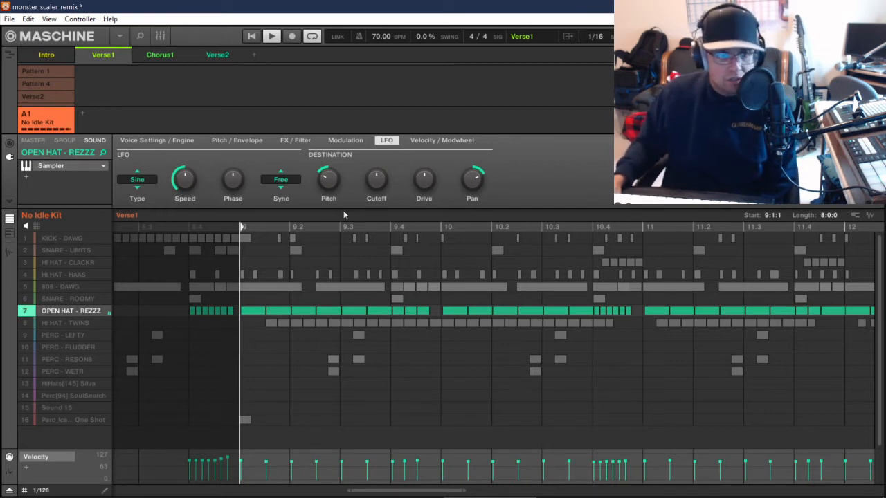
Solo HI HAT - TWINS, show its LFO settings and play the sound on its own
key("space")
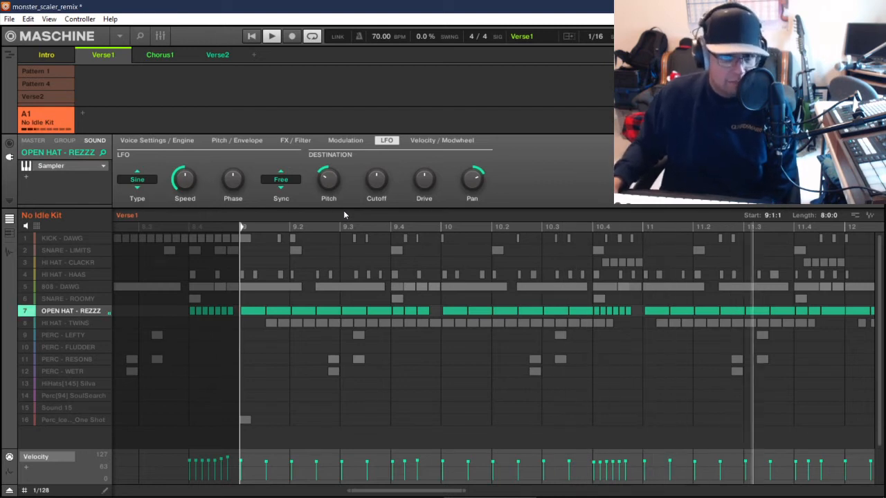
left_click(25, 323)
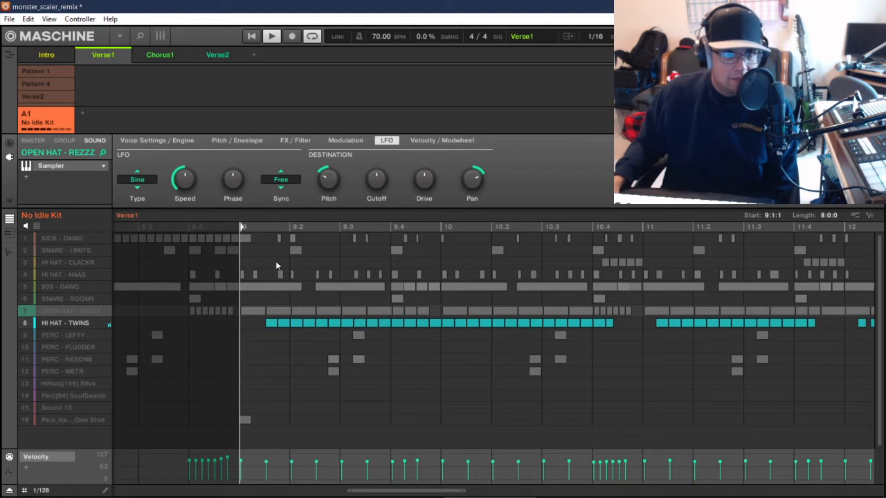
left_click(72, 326)
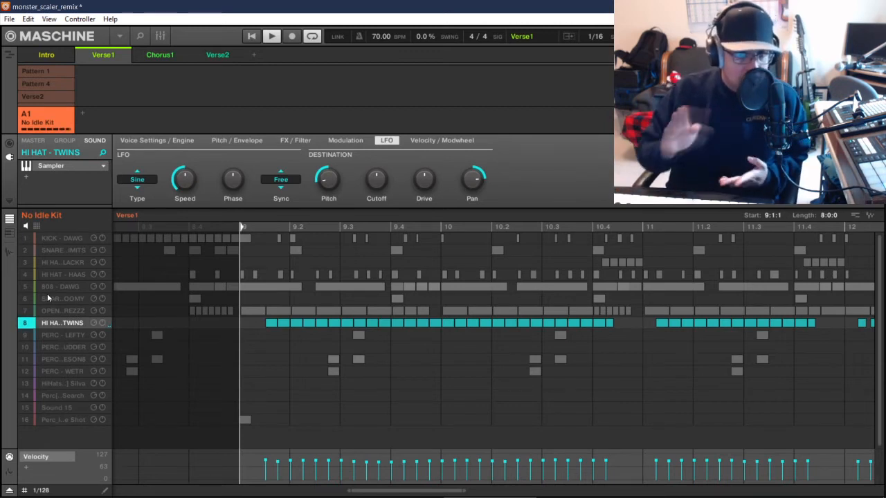
key("space")
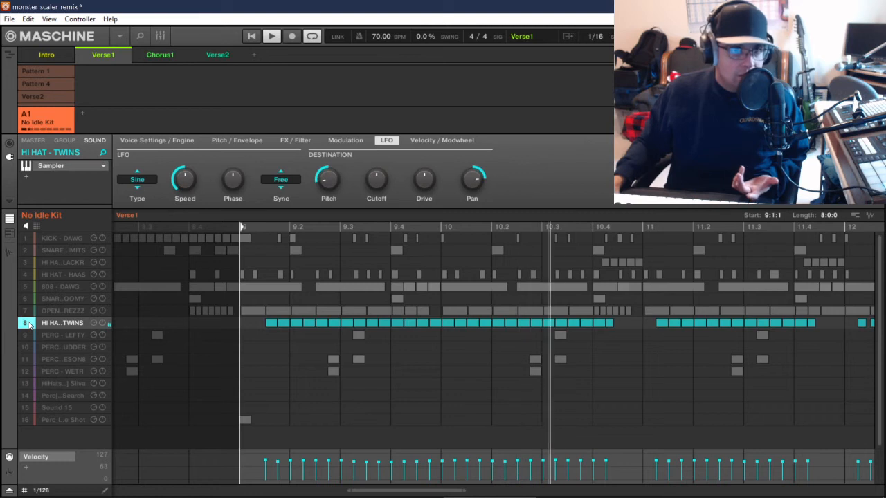
Take HI HAT - TWINS out of solo
right_click(29, 324)
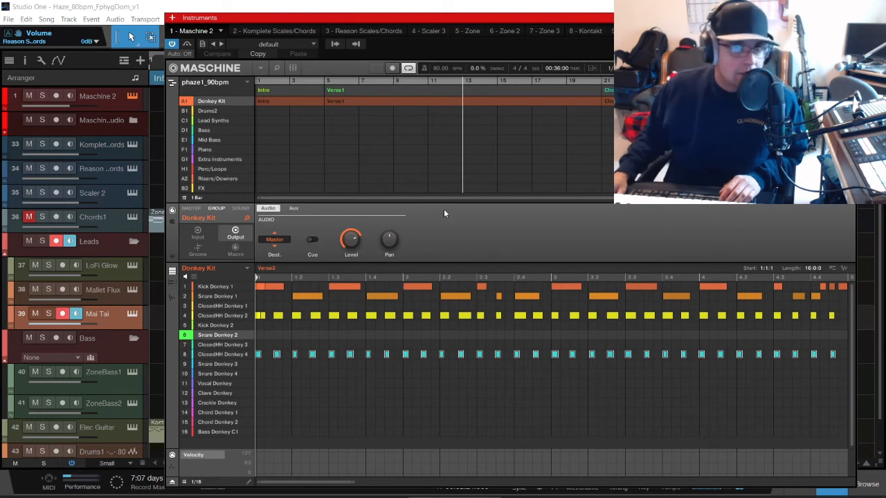
Switch to the Haze_80bpm_FphygDom_v1 song in Studio One, bring the Maschine instrument window into view and solo the Maschine 2 track
left_click(141, 6)
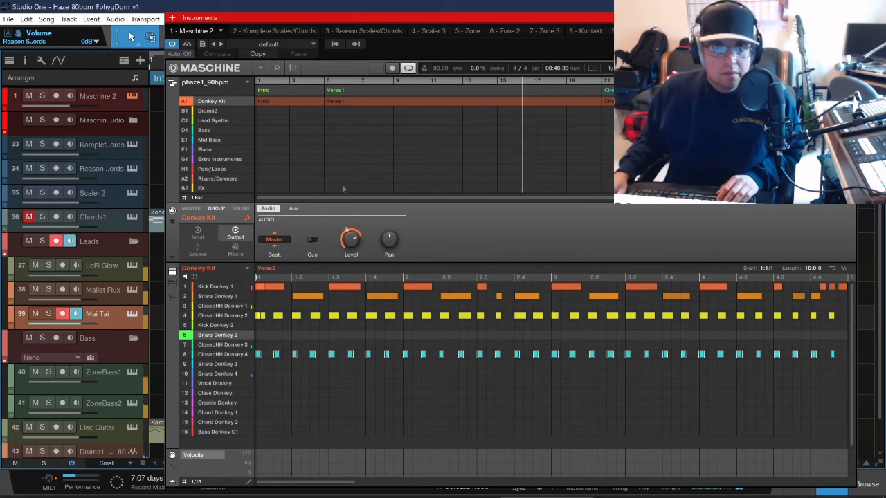
left_click_drag(353, 482, 357, 481)
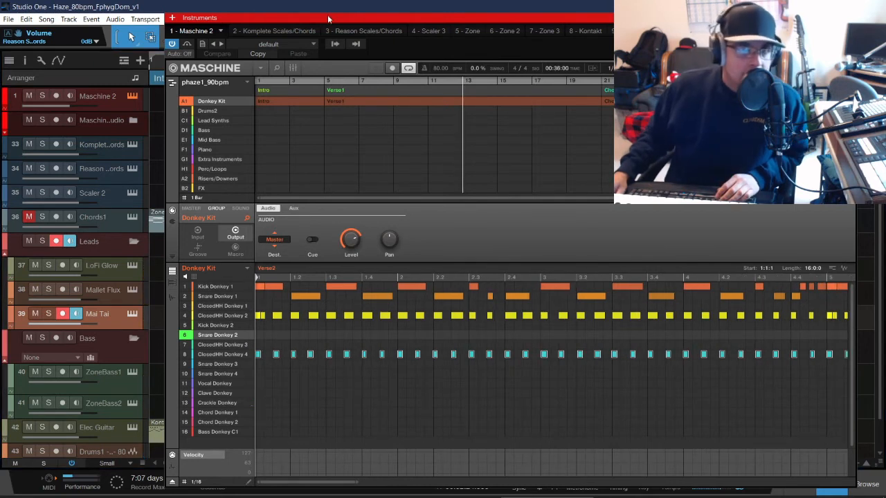
left_click_drag(331, 16, 238, 19)
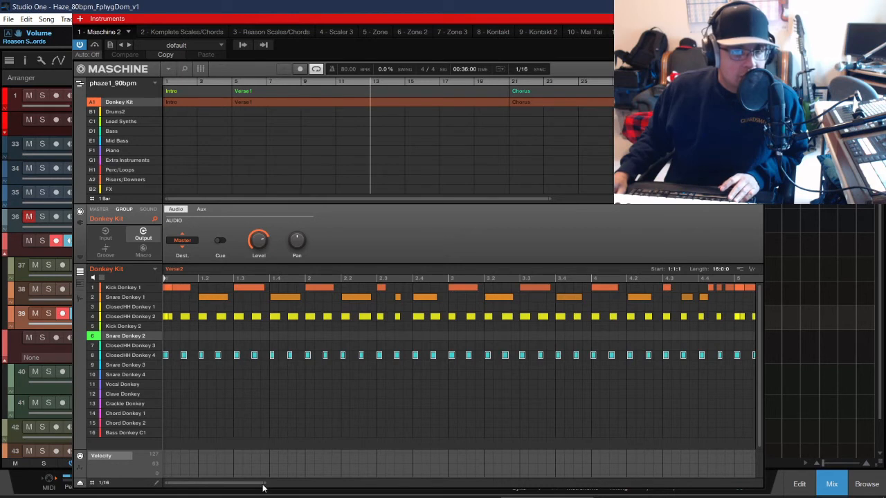
left_click_drag(264, 483, 266, 261)
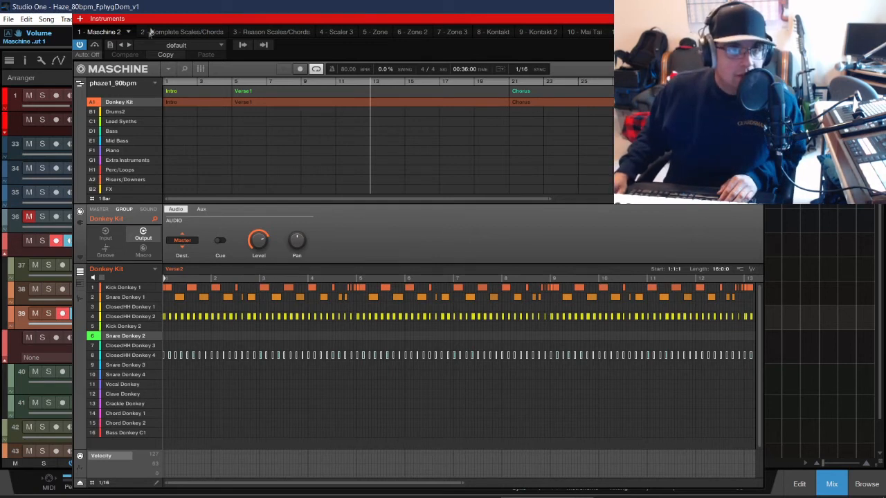
left_click_drag(157, 21, 261, 28)
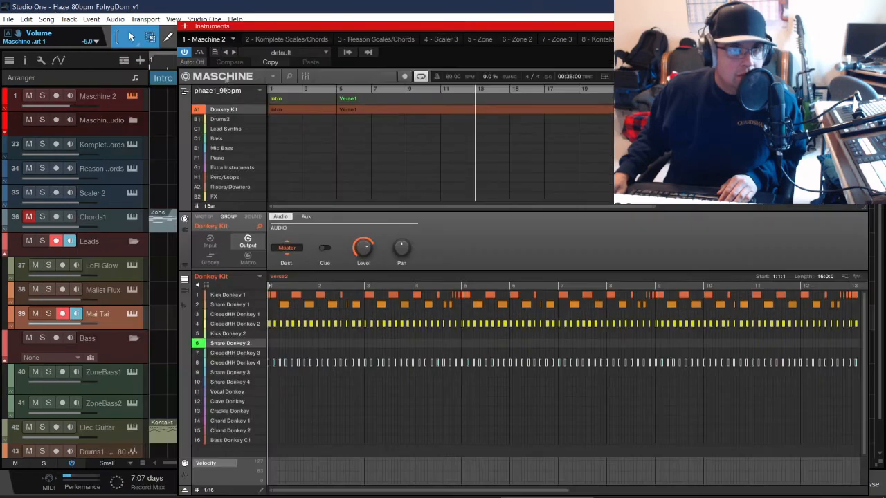
left_click(42, 96)
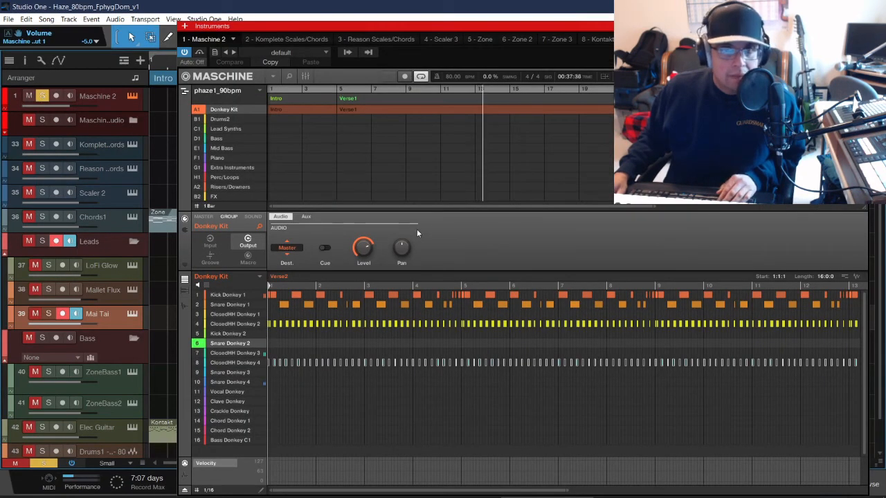
Open the Donkey Kit's Verse1 pattern in full and select the Snare Donkey 4 sound
left_click_drag(566, 490, 483, 493)
left_click(460, 109)
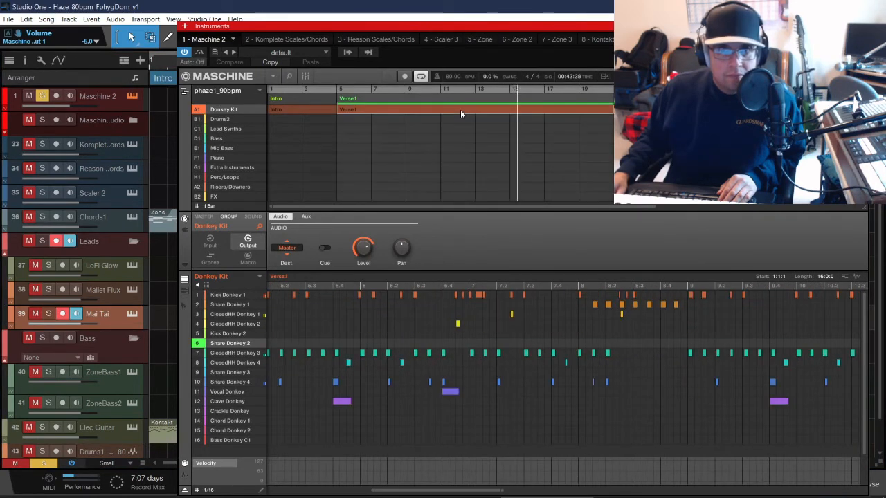
left_click_drag(442, 493, 542, 492)
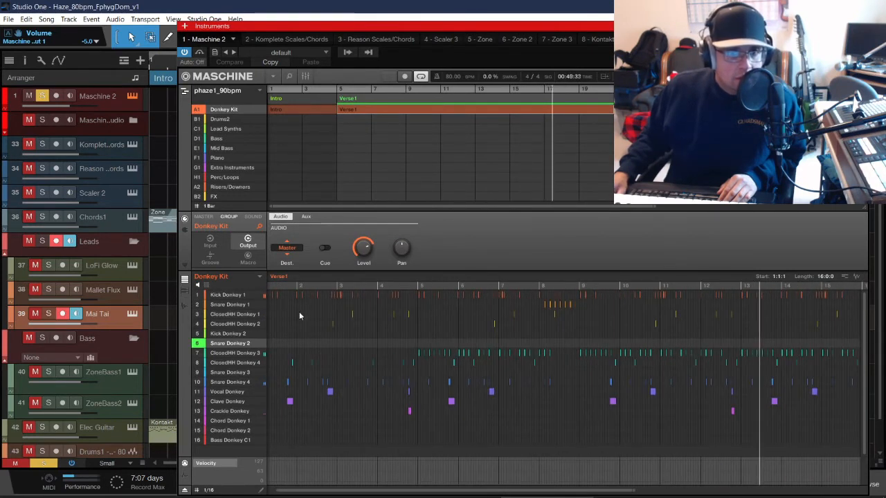
left_click(217, 305)
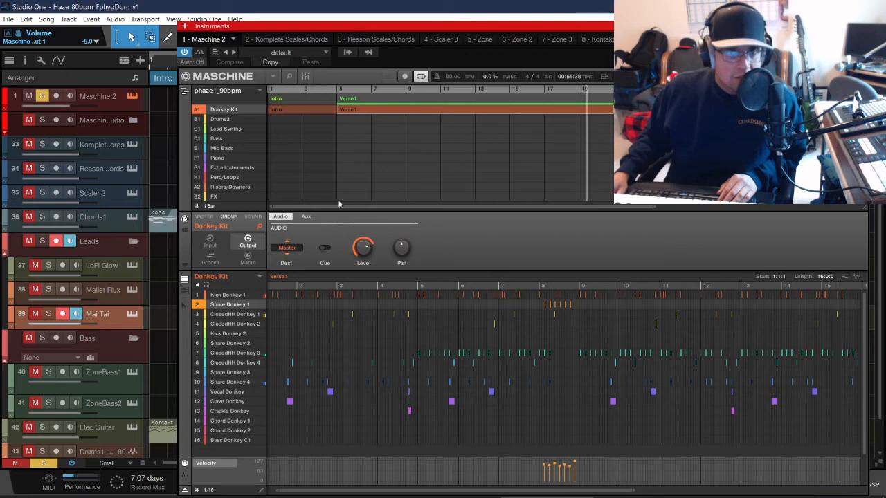
left_click(227, 372)
left_click(227, 382)
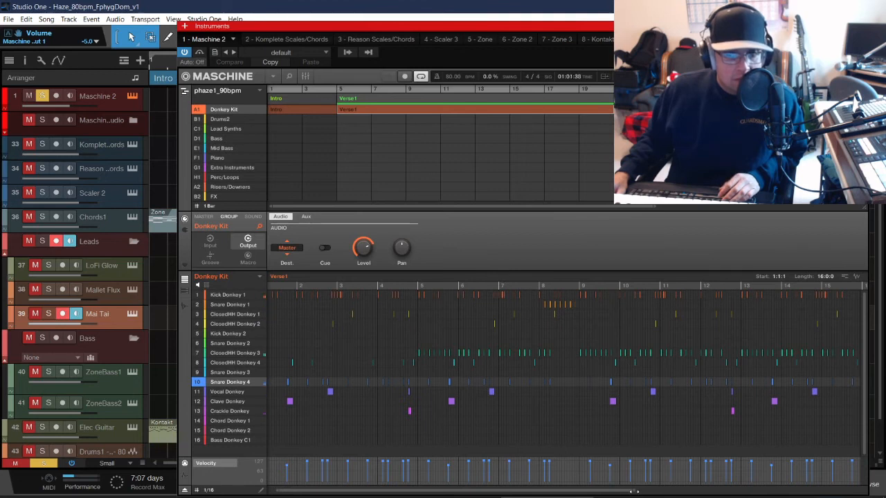
Select all Snare Donkey 4 notes in Verse1 and examine their offset from the grid around beat 2.4 during playback
left_click_drag(634, 491, 343, 467)
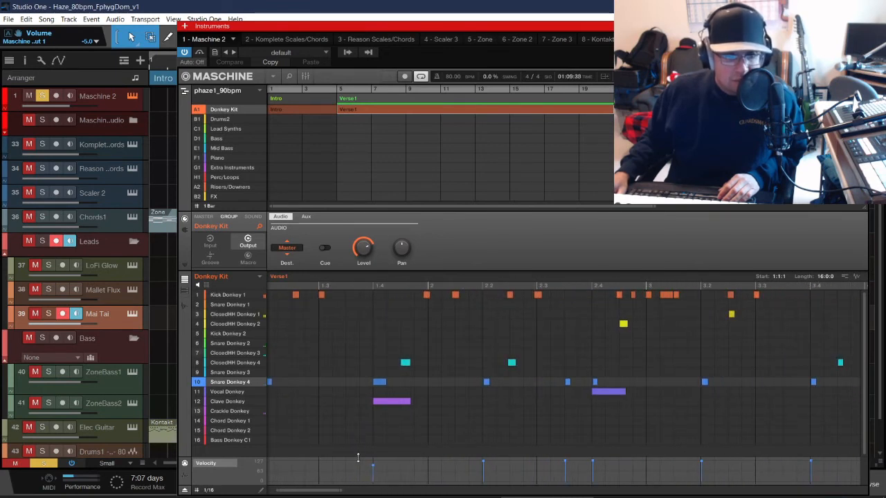
left_click_drag(314, 491, 753, 486)
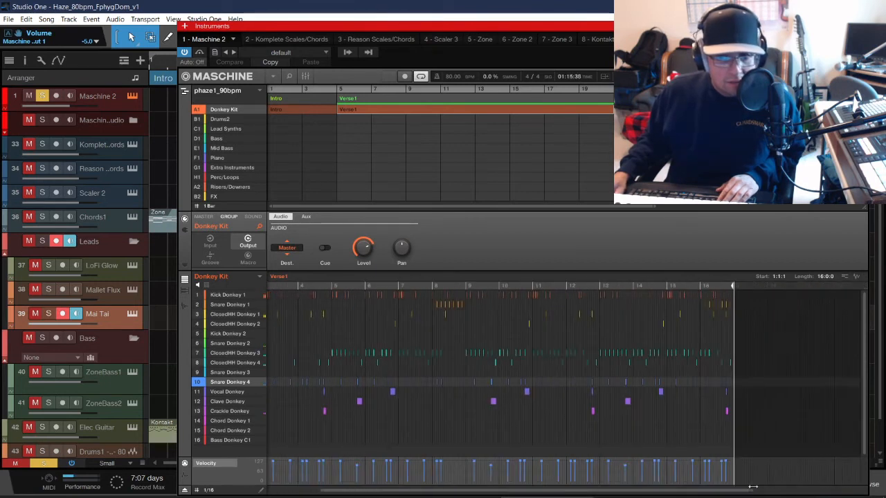
left_click_drag(736, 386, 206, 382)
key("space")
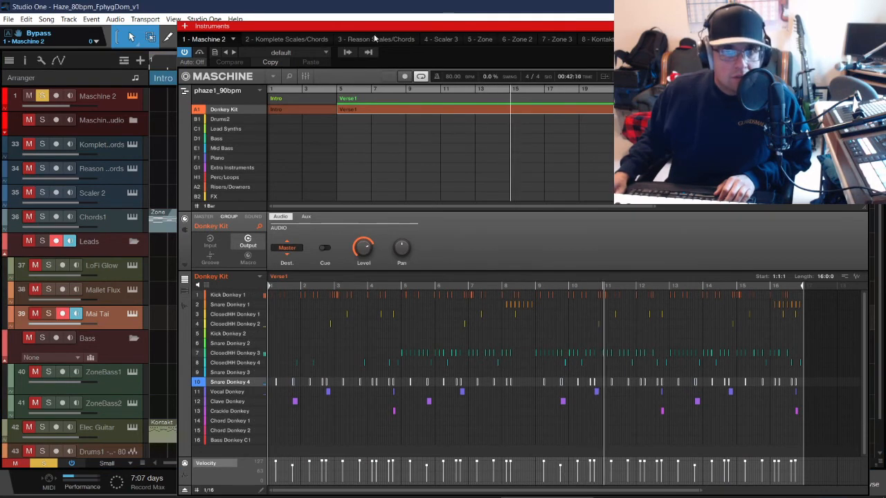
left_click_drag(377, 28, 371, 7)
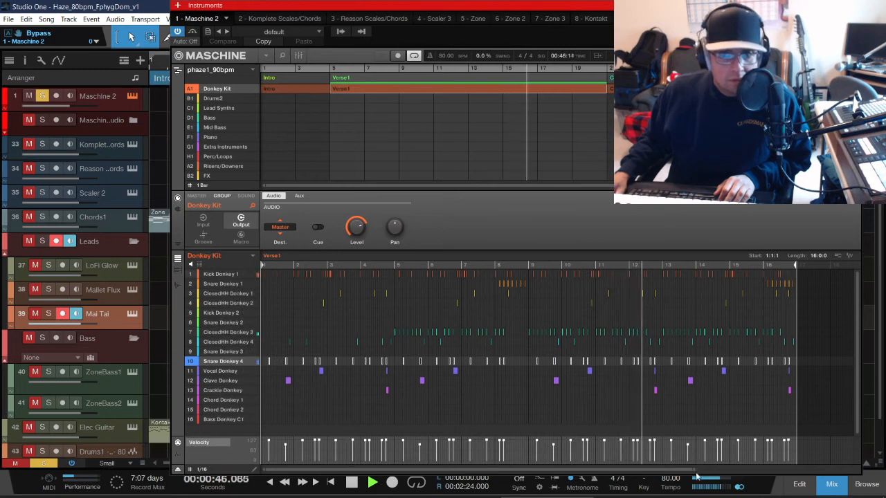
left_click_drag(690, 468, 303, 449)
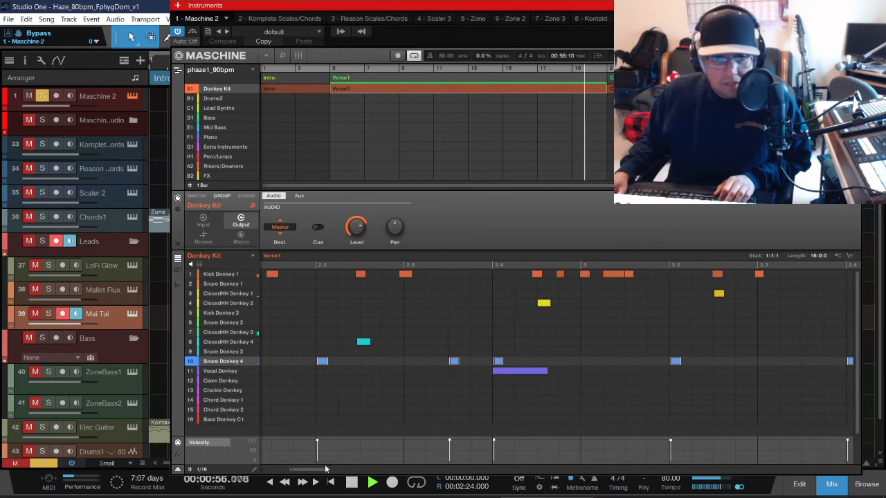
left_click_drag(329, 470, 302, 470)
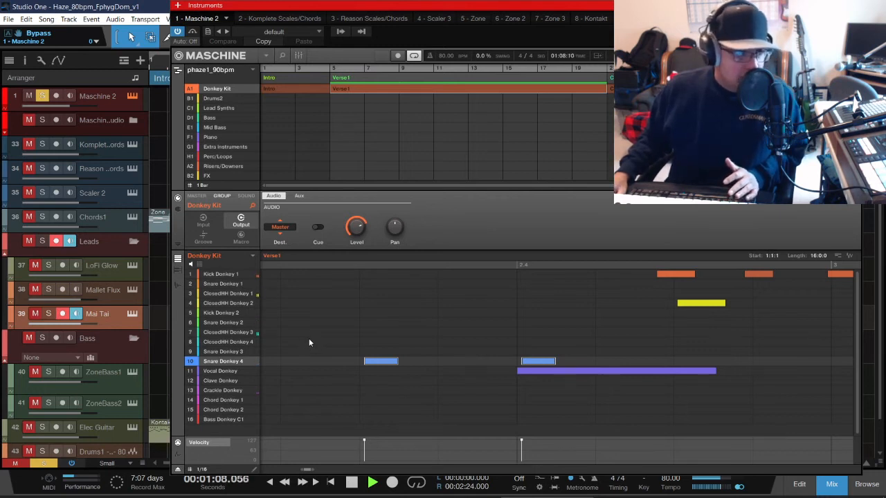
Select only the two Snare Donkey 4 notes around beat 2.4 and set the pattern's step grid to 1/128
left_click(335, 339)
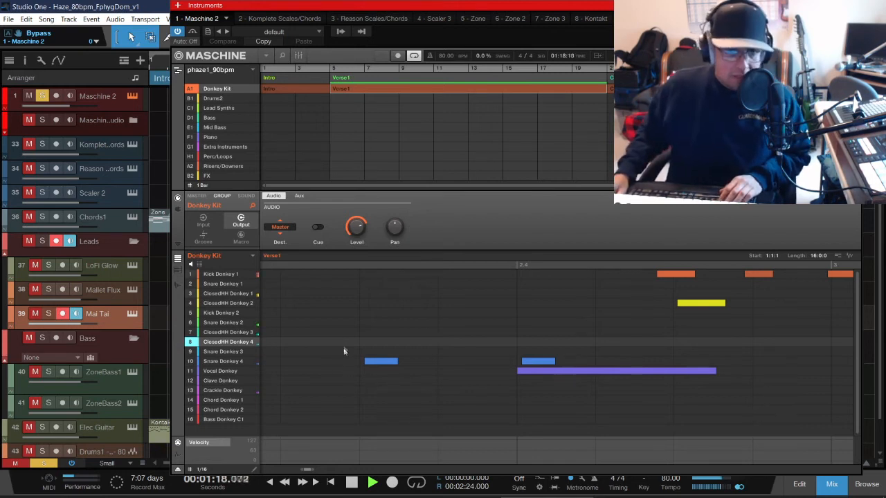
left_click_drag(344, 351, 608, 368)
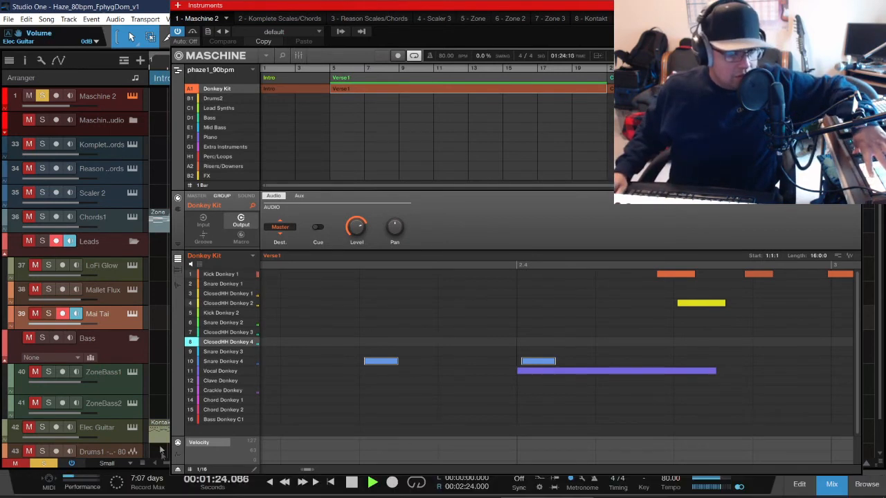
left_click(206, 471)
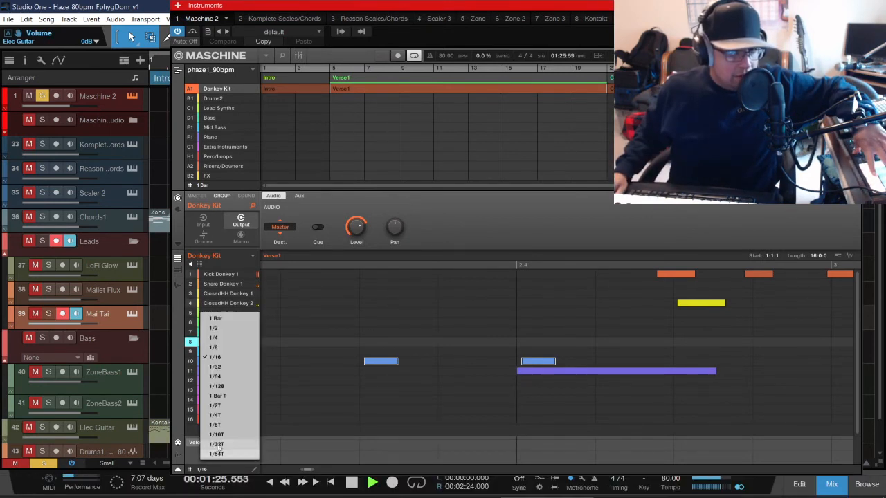
left_click(222, 387)
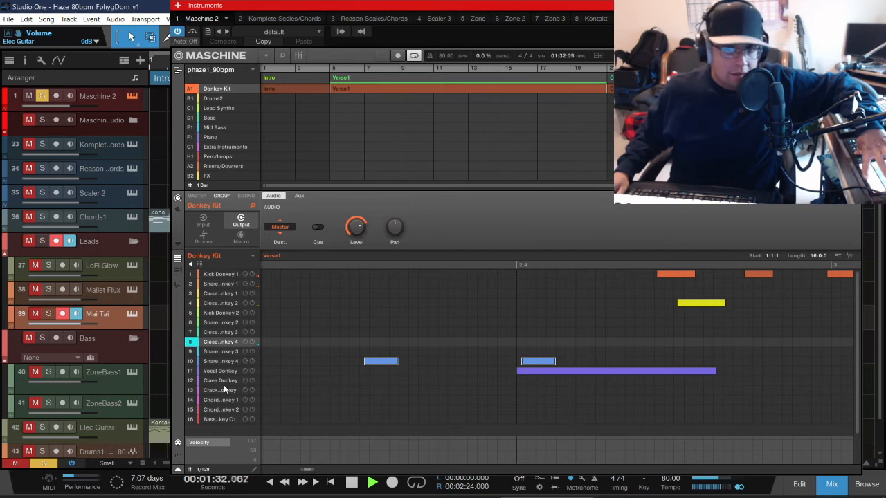
Nudge the two selected snare notes earlier and later in 1/128 steps, leaving them slightly behind the beat
key("Right")
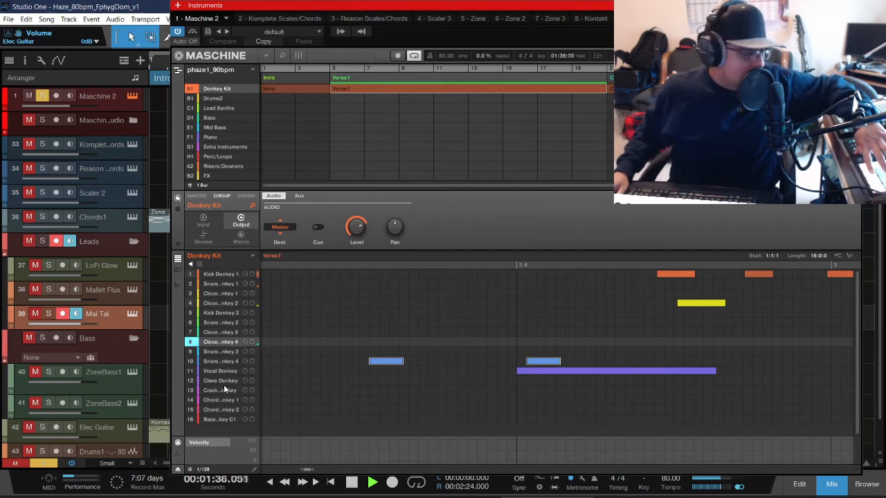
key("Left")
key("Left")
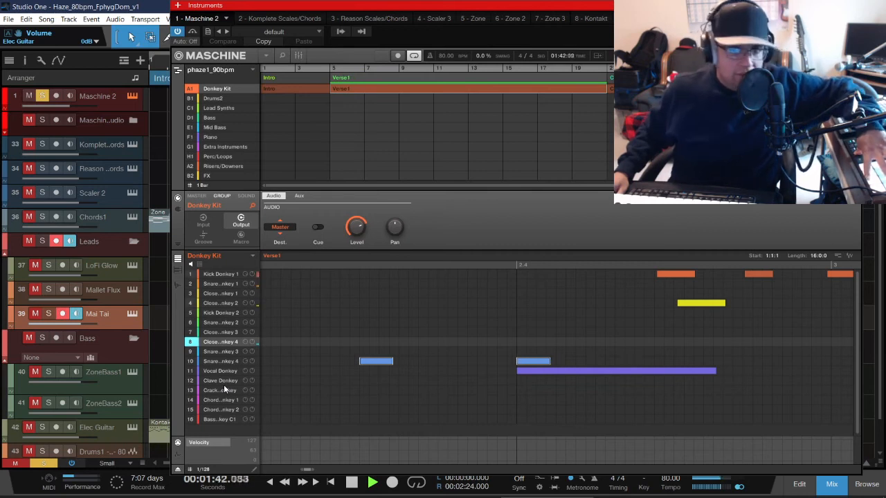
key("Right")
key("Right")
key("Right")
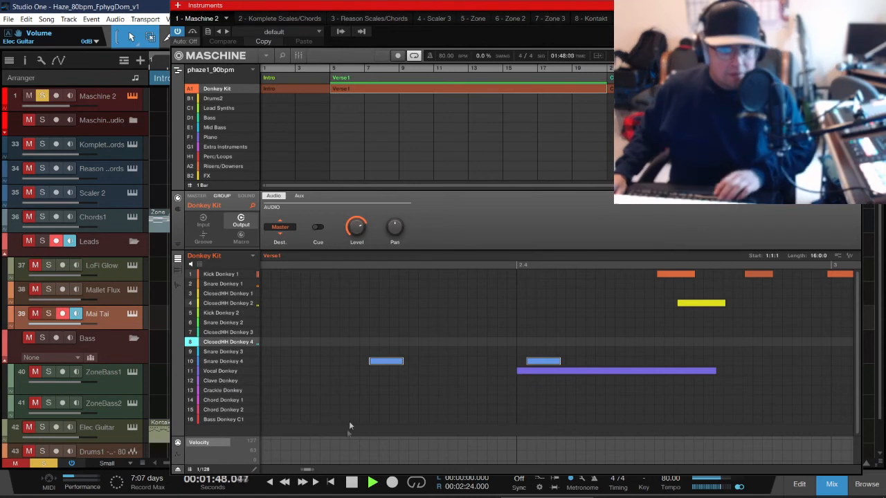
Stop playback of the song and clear the note selection in the Verse1 pattern
left_click_drag(313, 470, 454, 470)
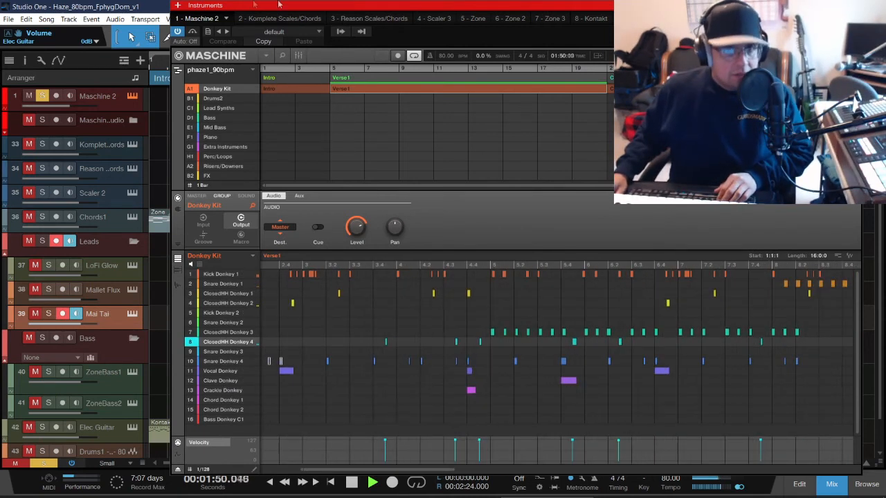
left_click(124, 4)
key("space")
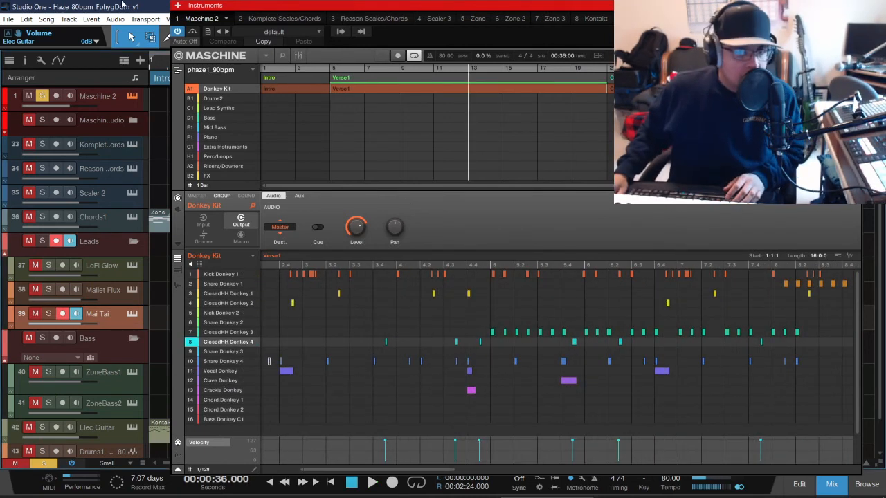
left_click(308, 314)
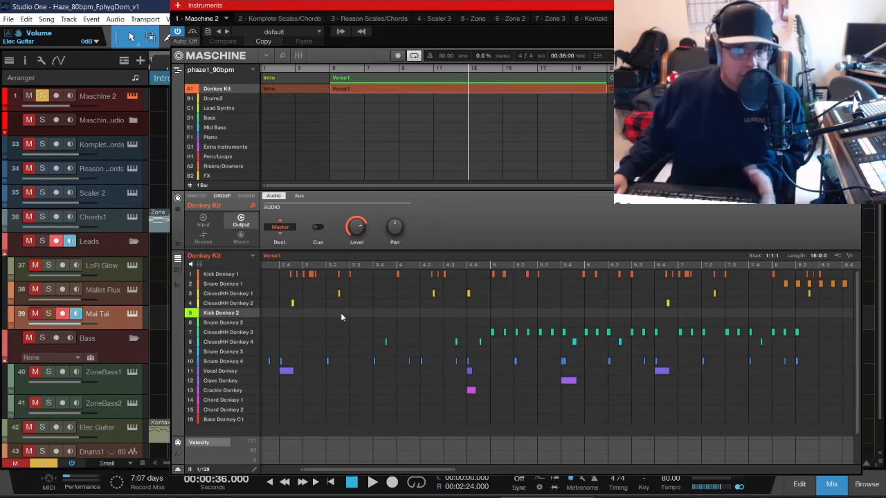
Open the Donkey Kit's Groove swing settings and examine the swing of individual sounds, including the kick and closed hi-hats
left_click(203, 238)
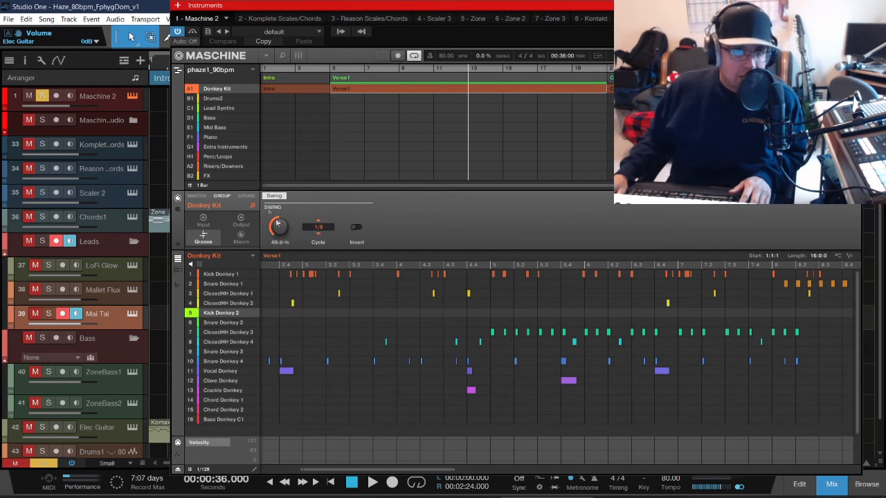
left_click(246, 196)
left_click(220, 275)
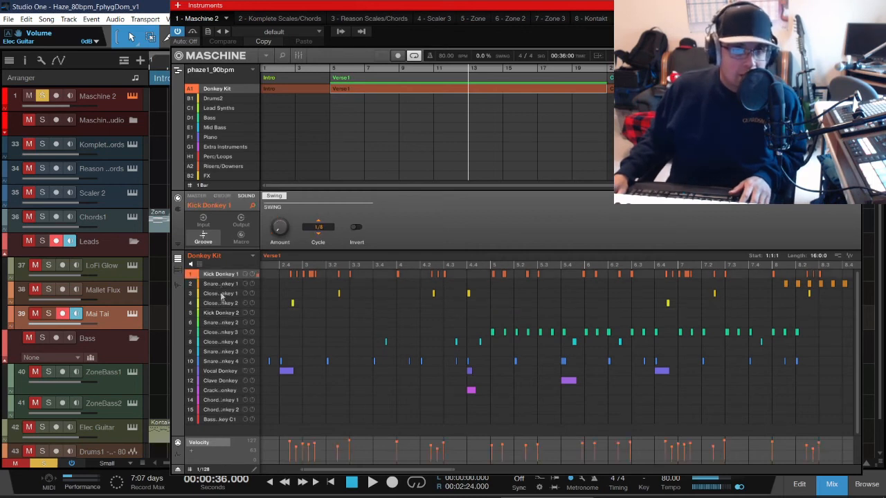
left_click(222, 303)
left_click(220, 342)
left_click(216, 410)
left_click(221, 332)
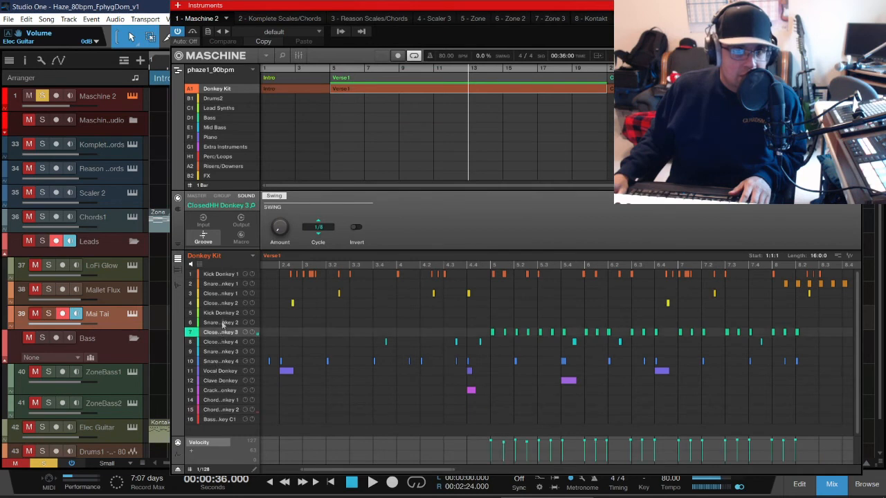
left_click(224, 294)
left_click(220, 275)
Compare the master swing settings with the Donkey Kit group's, and check the group's swing amount
left_click(223, 196)
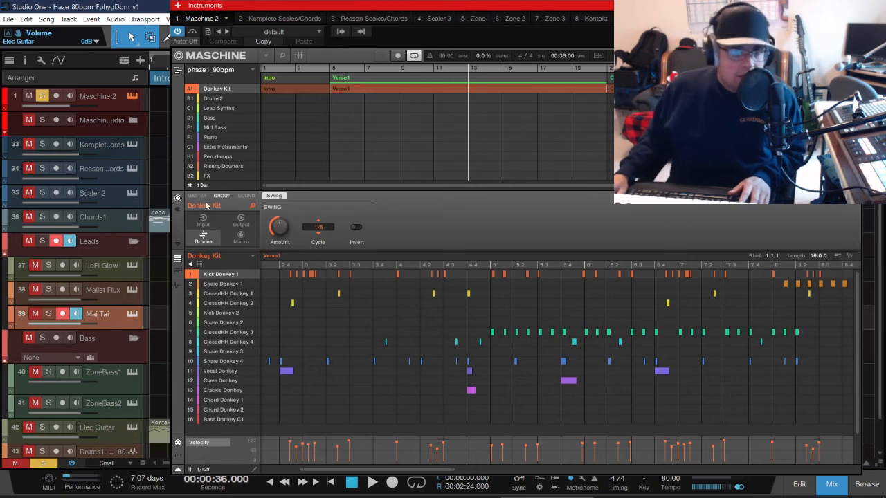
left_click(198, 197)
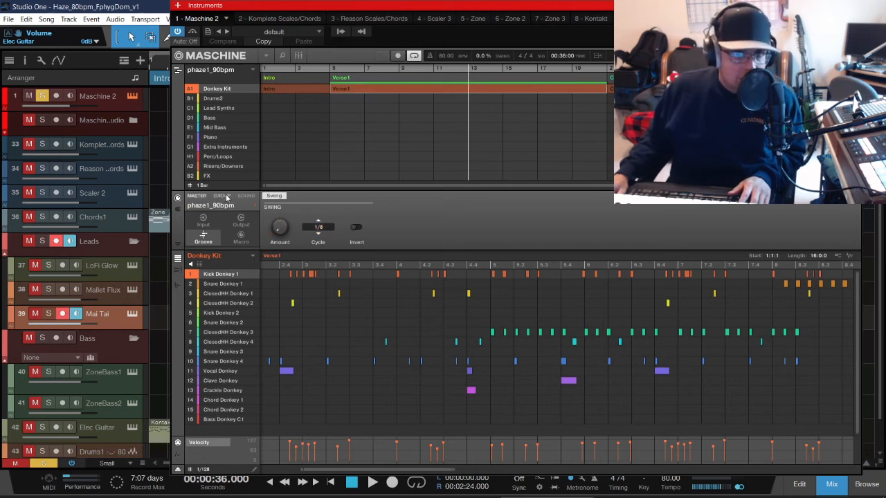
left_click(226, 198)
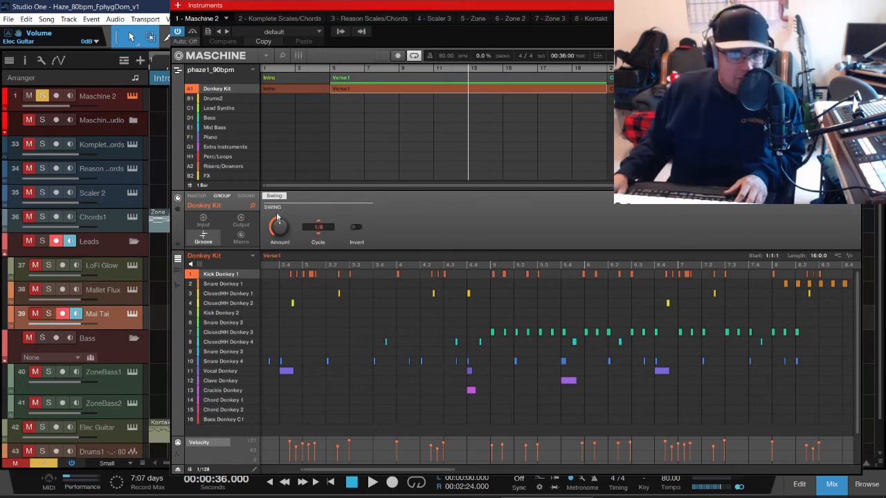
mouse_move(279, 224)
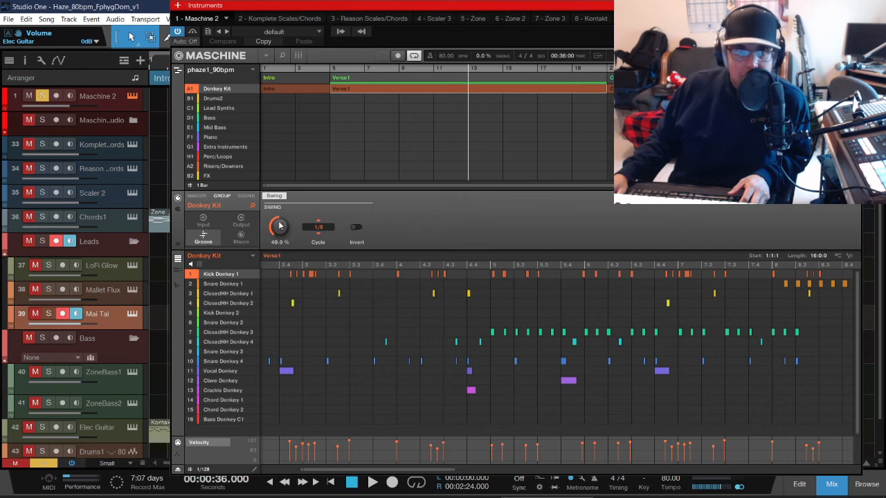
Take the Maschine 2 track out of solo
left_click(42, 96)
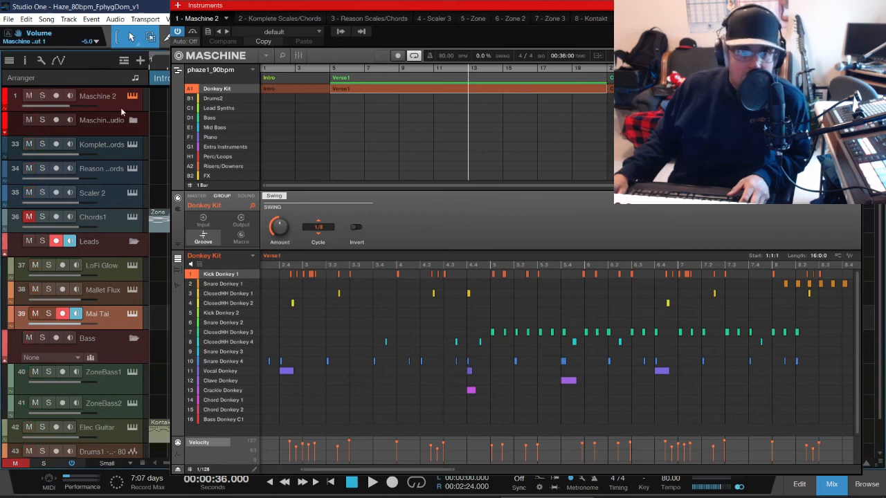
Set the Donkey Kit group's swing cycle to 3/16 and play the song to hear the changed groove
left_click(315, 229)
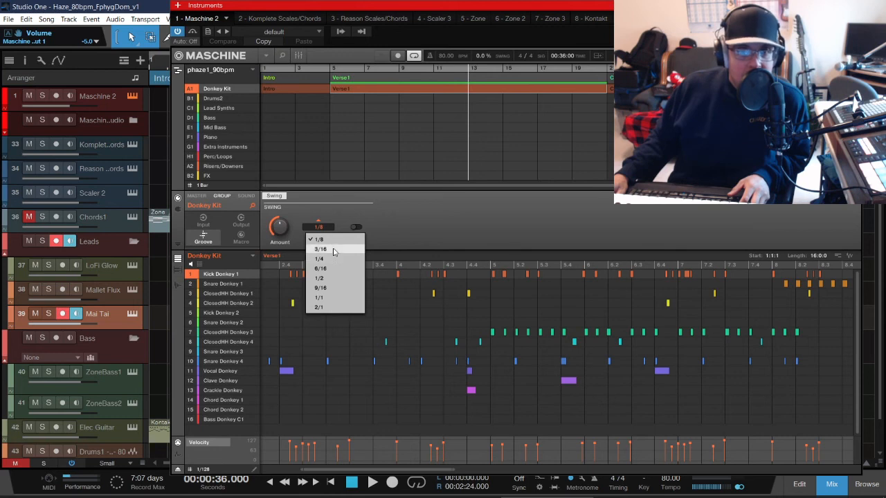
left_click(333, 250)
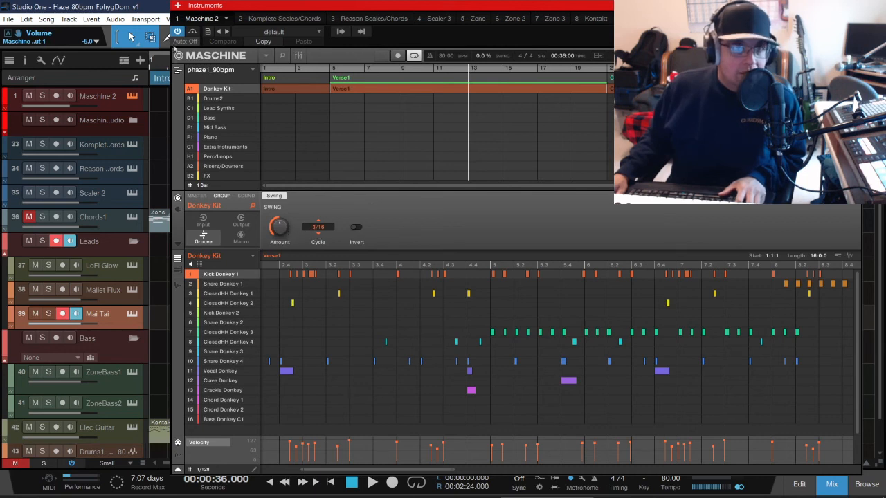
key("space")
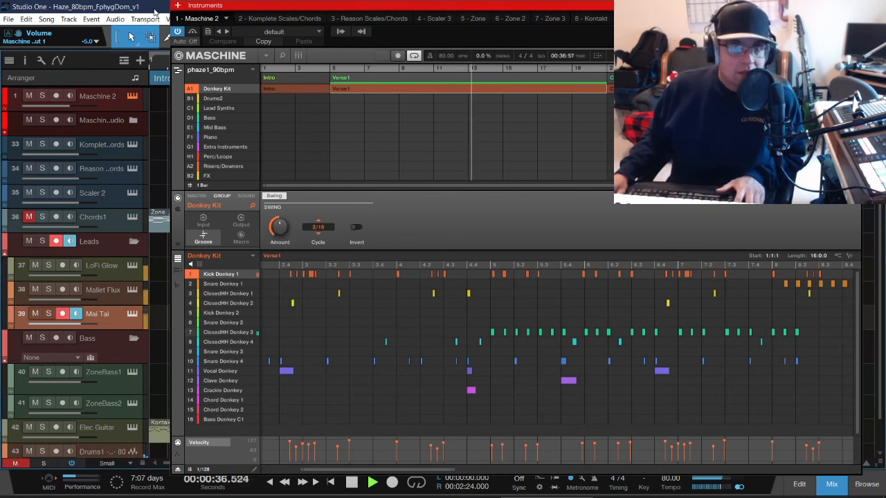
Set the Donkey Kit group's swing cycle back to 1/8 during playback and check its swing amount
left_click(318, 227)
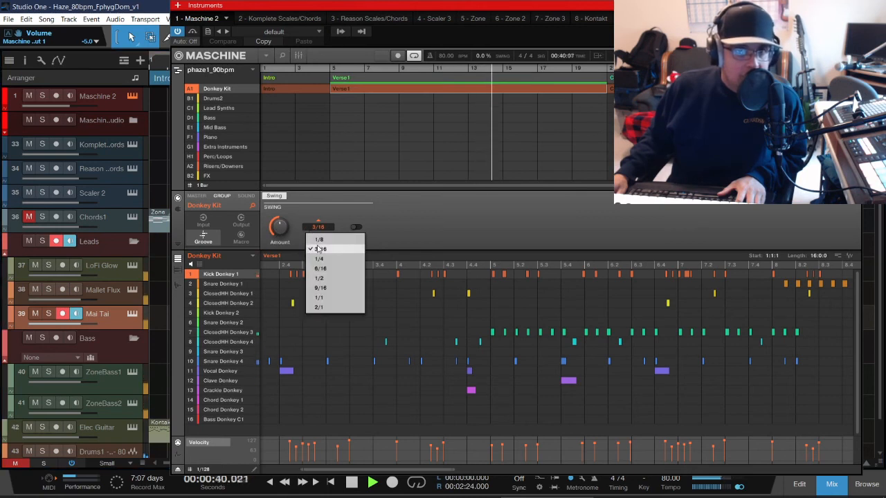
left_click(318, 239)
mouse_move(281, 228)
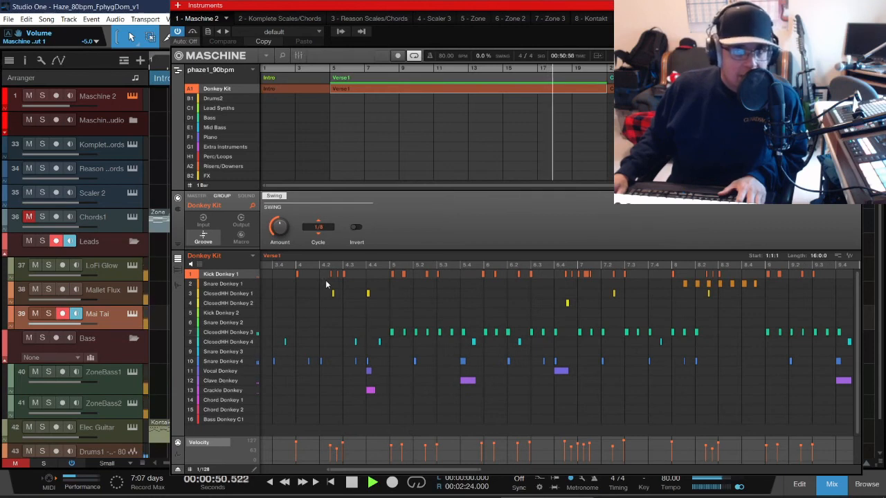
Examine the Snare Donkey 1 and Snare Donkey 4 sounds during playback, and recheck the Donkey Kit group's swing amount
left_click(225, 283)
left_click(218, 364)
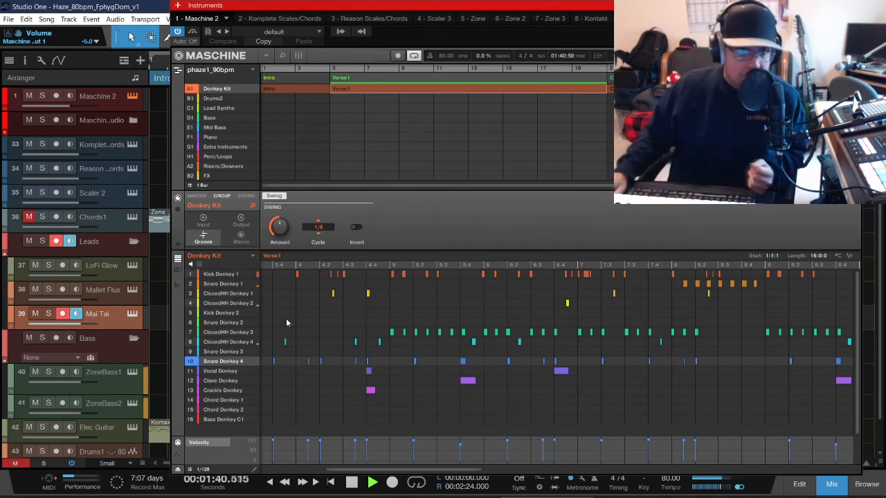
mouse_move(286, 232)
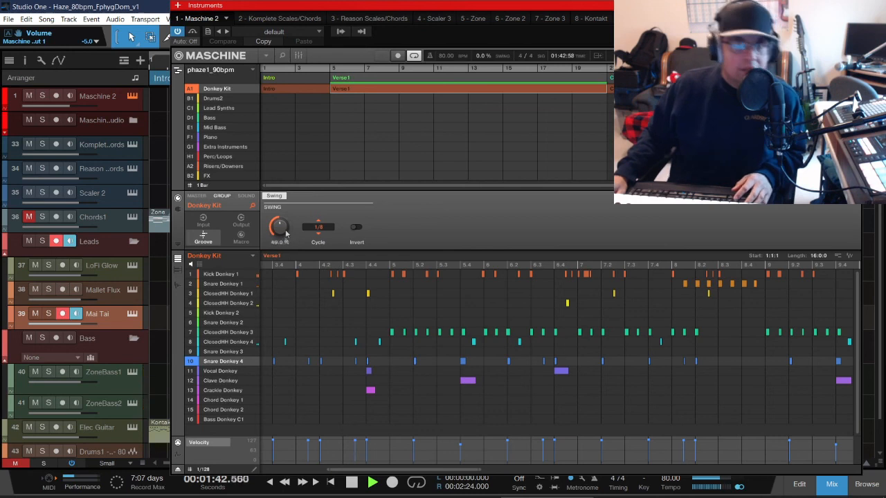